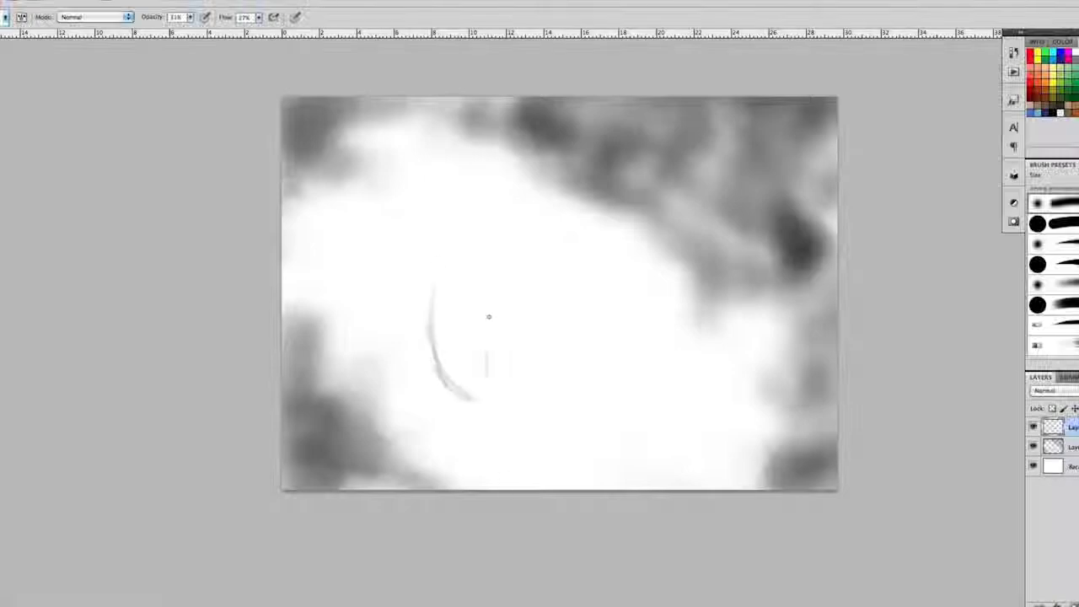
Sketch the head oval, face outline, facial features, neck and shoulders.
left_click_drag(480, 270, 505, 396)
left_click_drag(421, 253, 379, 321)
left_click_drag(463, 172, 624, 253)
left_click_drag(522, 295, 615, 245)
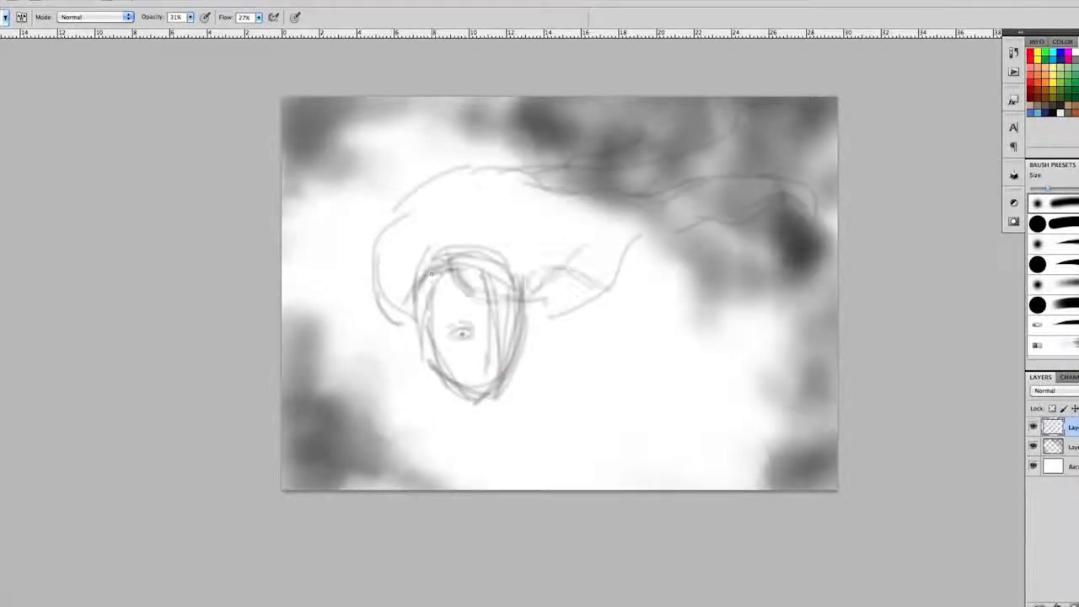
left_click_drag(455, 328, 505, 363)
mouse_move(422, 278)
left_mouse_down()
mouse_move(396, 346)
mouse_move(437, 417)
mouse_move(363, 471)
left_mouse_up()
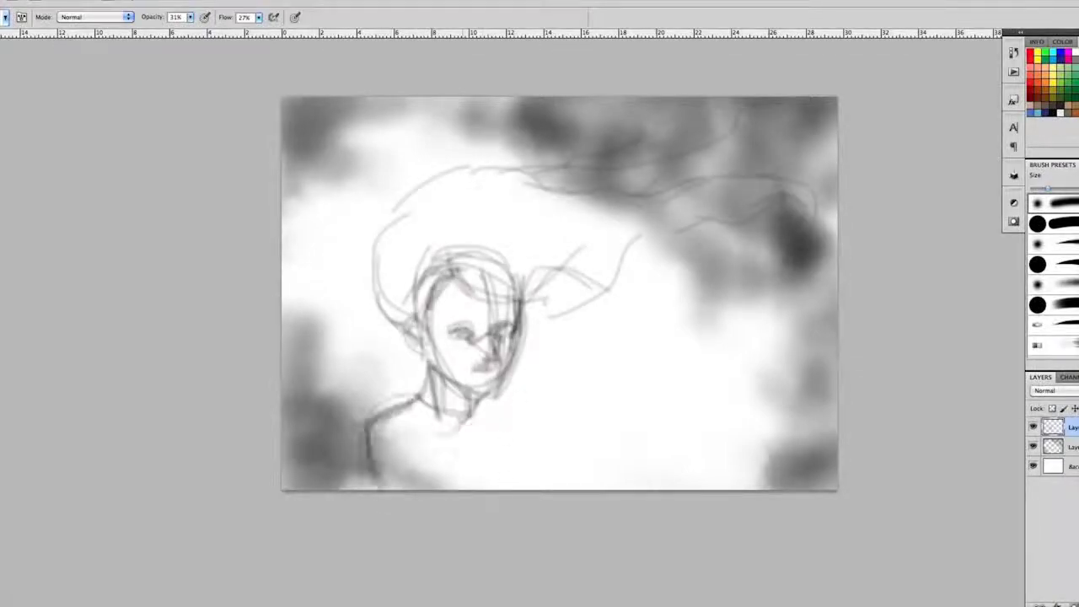
left_click_drag(404, 400, 392, 489)
Add the hair outline and strands flowing to the right, plus extra face and neck lines.
mouse_move(485, 397)
left_mouse_down()
mouse_move(540, 485)
mouse_move(590, 484)
left_mouse_up()
left_click_drag(471, 206, 370, 320)
left_click_drag(539, 294, 657, 265)
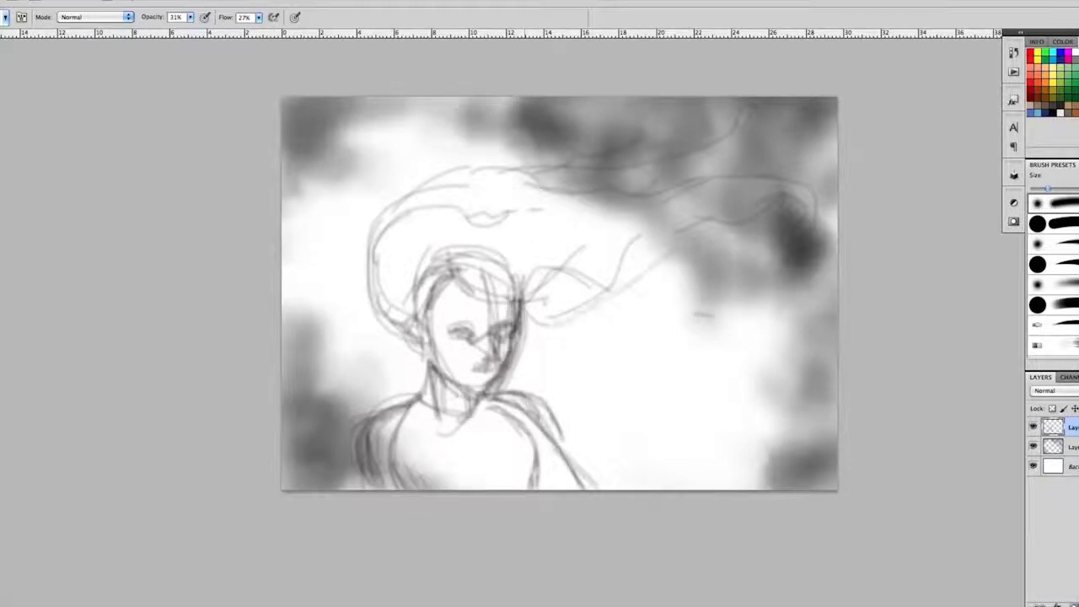
left_click_drag(505, 324, 472, 400)
left_click_drag(438, 278, 422, 388)
left_click_drag(497, 190, 380, 320)
mouse_move(531, 312)
left_mouse_down()
mouse_move(657, 337)
mouse_move(640, 430)
left_mouse_up()
Sketch more shoulder and torso lines and a long hair strand to the right.
left_click(354, 126)
left_click_drag(602, 417, 573, 487)
left_click_drag(623, 396, 539, 488)
left_click_drag(755, 438, 762, 489)
left_click_drag(590, 331, 499, 353)
Shade the face, eyes, neck, chest and torso with dark strokes.
left_click_drag(603, 286, 633, 379)
left_click_drag(666, 337, 628, 384)
left_click_drag(641, 291, 661, 358)
mouse_move(653, 383)
left_mouse_down()
mouse_move(632, 430)
mouse_move(539, 489)
left_mouse_up()
left_click_drag(606, 405, 531, 488)
left_click_drag(645, 413, 590, 489)
left_click_drag(628, 396, 582, 489)
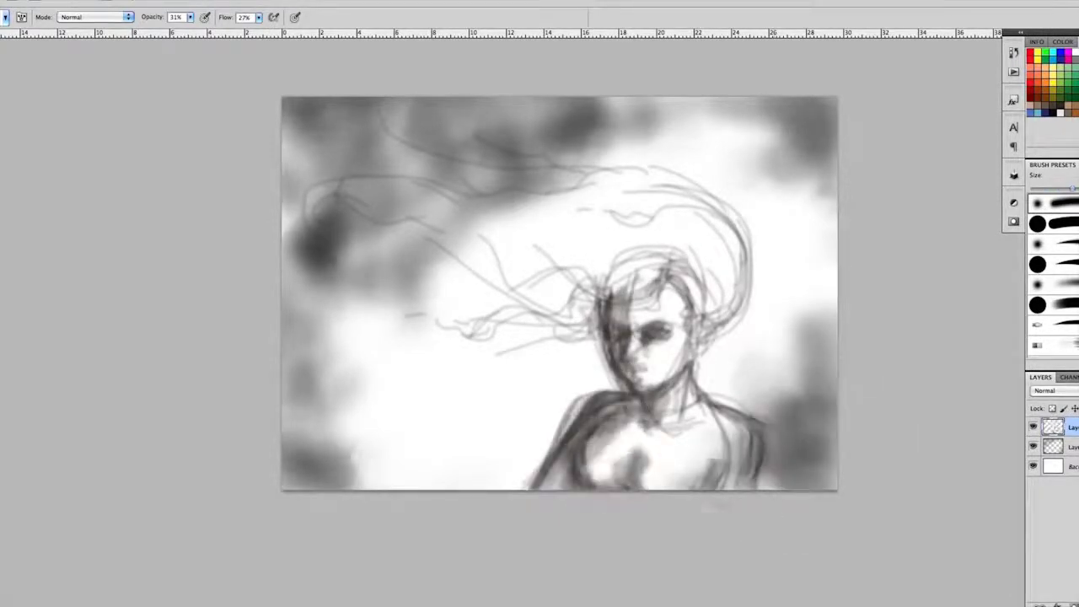
left_click_drag(674, 388, 615, 472)
left_click_drag(573, 278, 645, 312)
left_click_drag(611, 270, 661, 375)
Flip the canvas horizontally and lighten face, neck and chest lines with a soft eraser.
key("ctrl+shift+h")
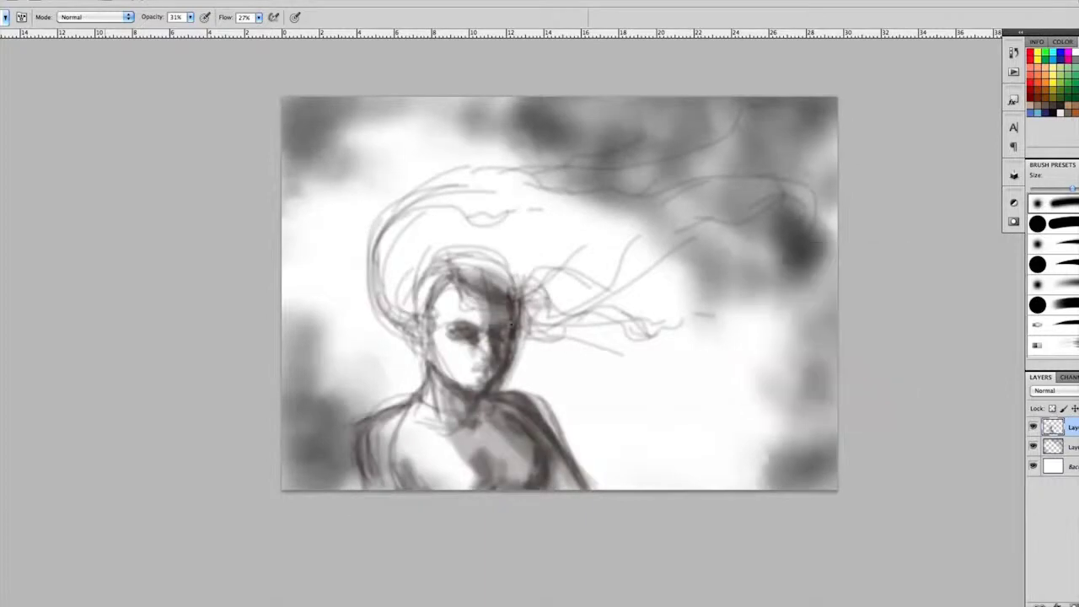
right_click(667, 339)
key("e")
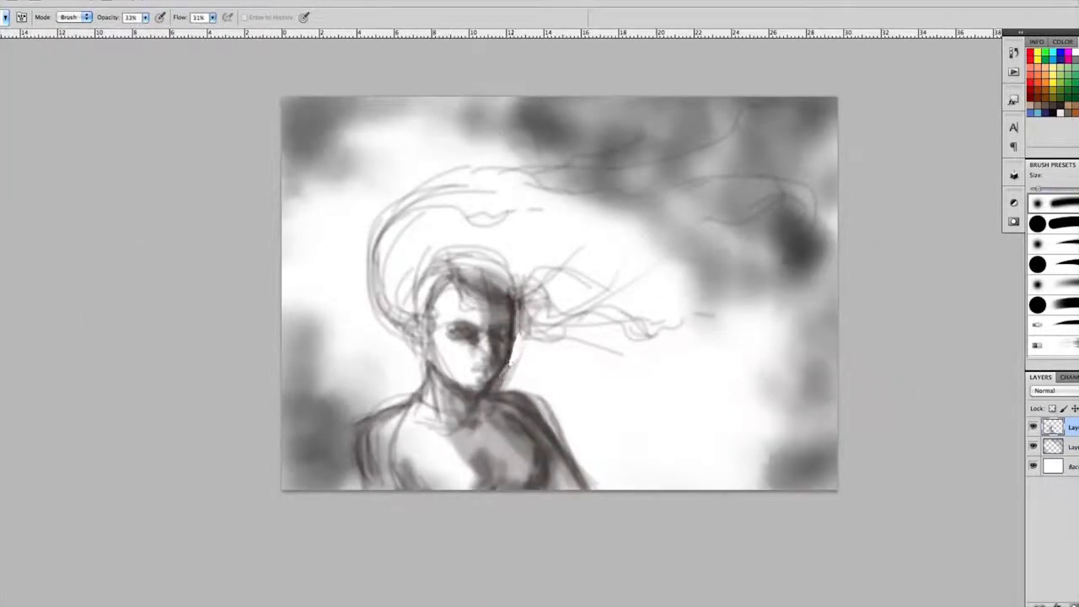
key("period")
key("period")
key("period")
key("5")
key("7")
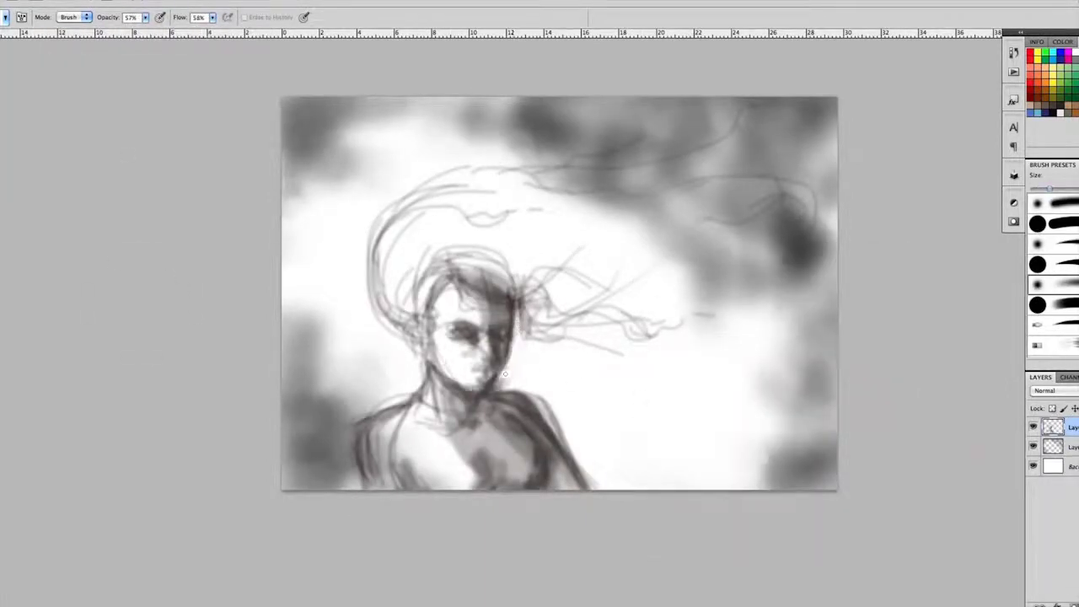
mouse_move(426, 320)
left_mouse_down()
mouse_move(434, 426)
mouse_move(375, 484)
mouse_move(406, 384)
left_mouse_up()
left_click_drag(514, 392, 464, 464)
mouse_move(489, 429)
left_mouse_down()
mouse_move(455, 488)
mouse_move(451, 396)
mouse_move(522, 480)
left_mouse_up()
Paint dark strokes on the chest and start blocking in the dark hair mass.
key("b")
right_click(653, 401)
left_click_drag(472, 379, 581, 489)
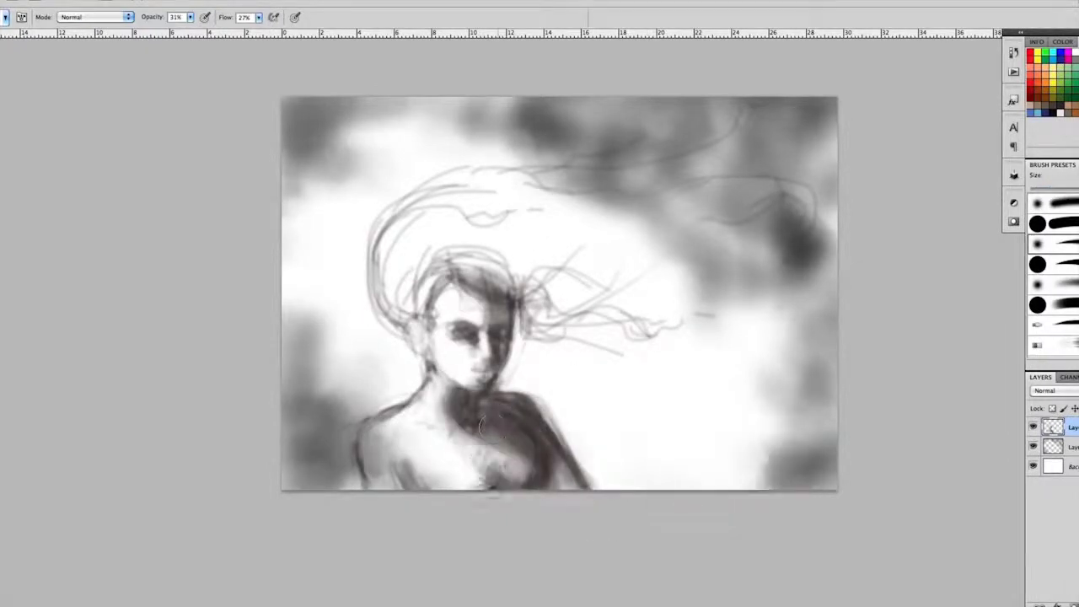
left_click_drag(447, 278, 665, 333)
right_click(724, 266)
key("Return")
left_click_drag(472, 270, 792, 194)
key("ctrl+z")
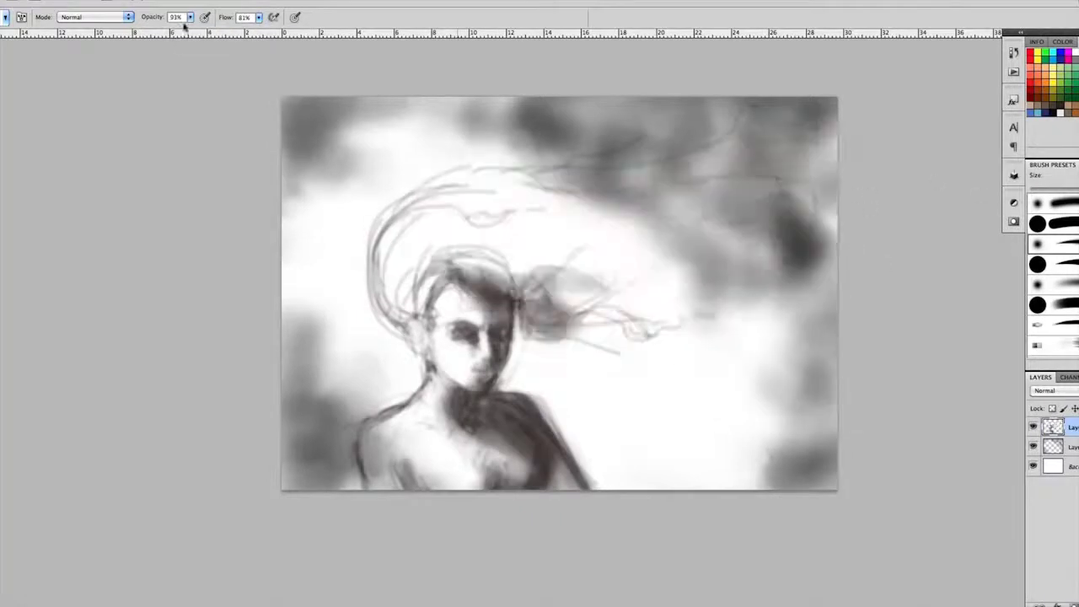
mouse_move(422, 210)
left_mouse_down()
mouse_move(834, 152)
mouse_move(370, 253)
mouse_move(809, 253)
left_mouse_up()
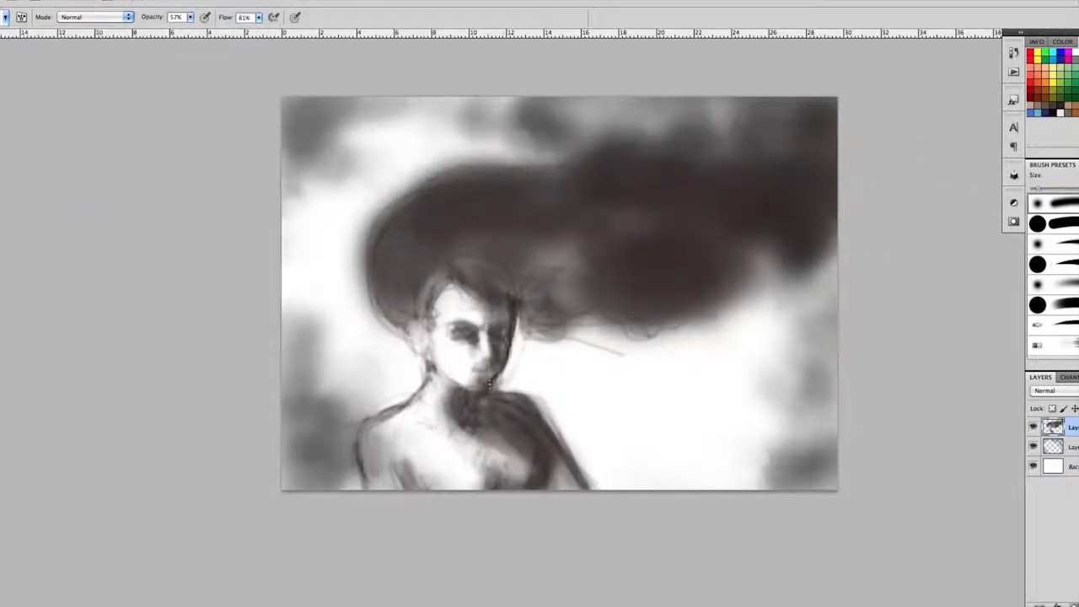
Darken the right side of the face and jaw, smudge temple strands and soften the neck line.
mouse_move(502, 302)
left_mouse_down()
mouse_move(505, 327)
mouse_move(524, 328)
left_mouse_up()
key("e")
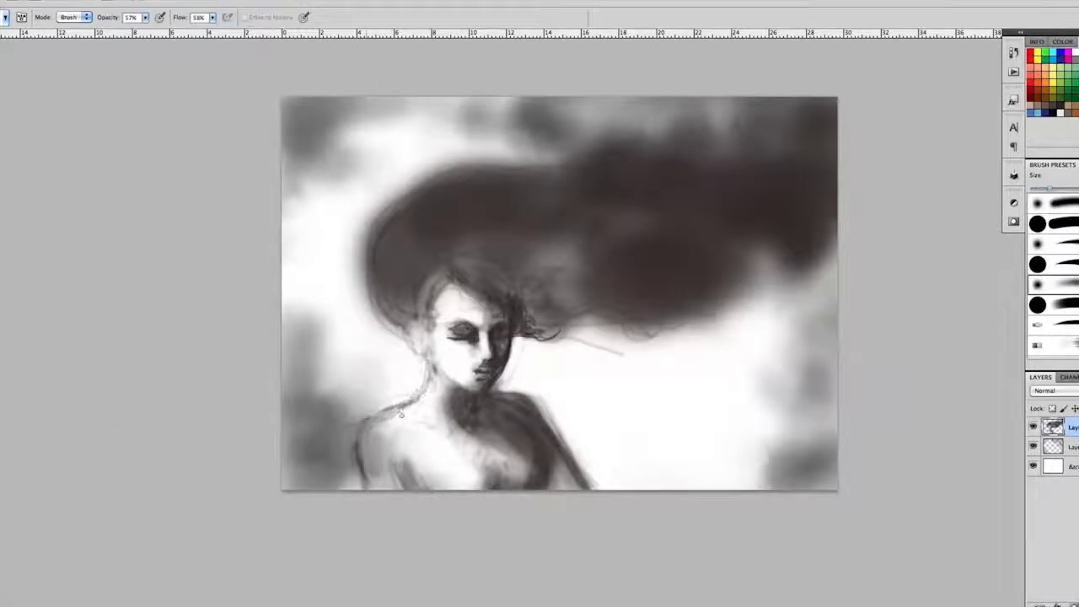
left_click_drag(426, 362, 358, 472)
key("r")
left_click_drag(522, 330, 567, 338)
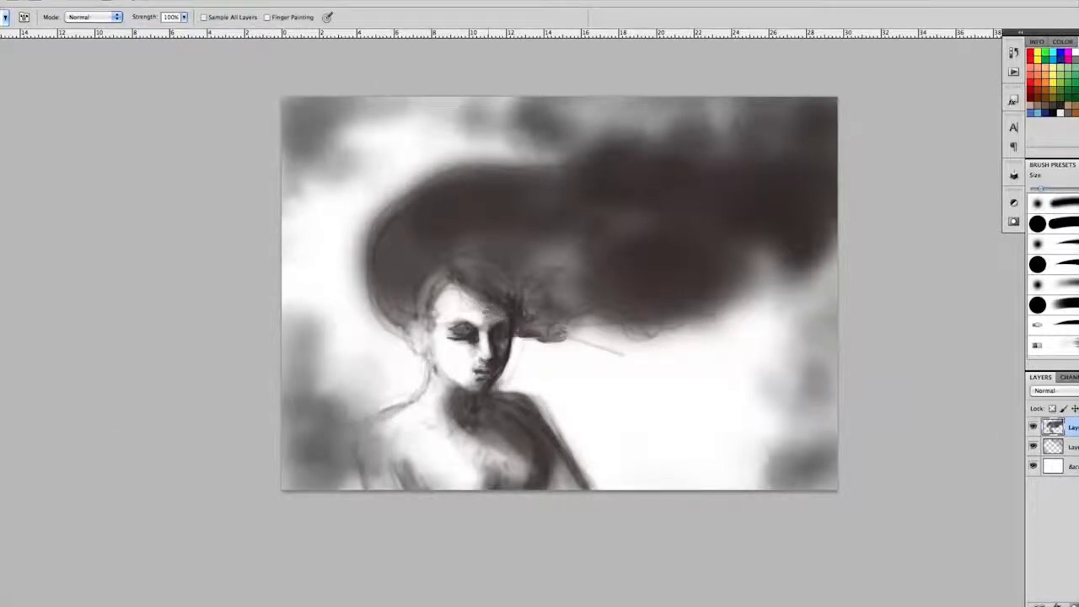
key("e")
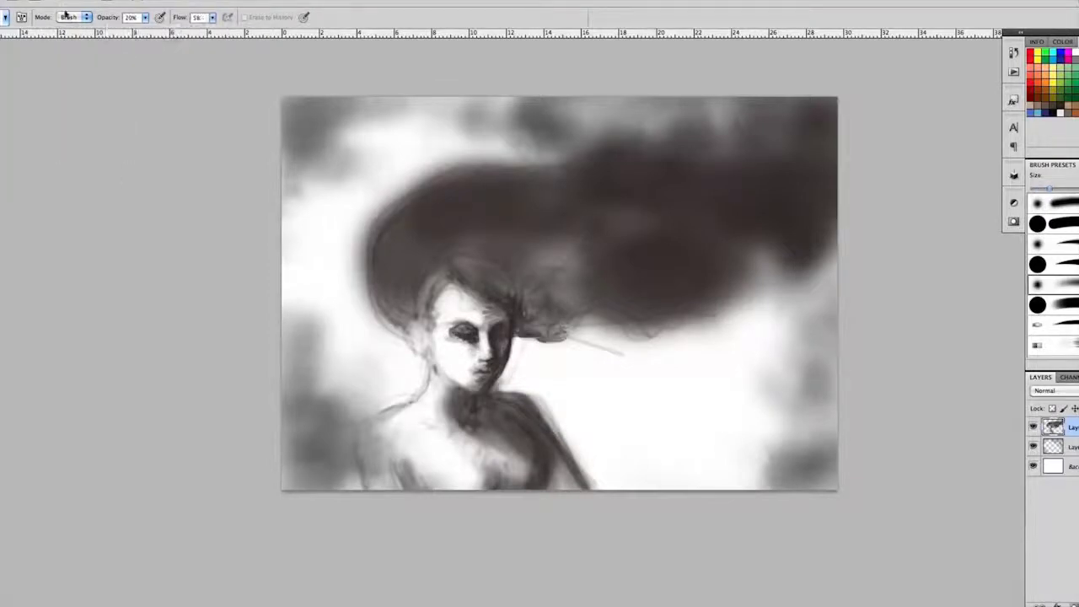
key("b")
key("ctrl+plus")
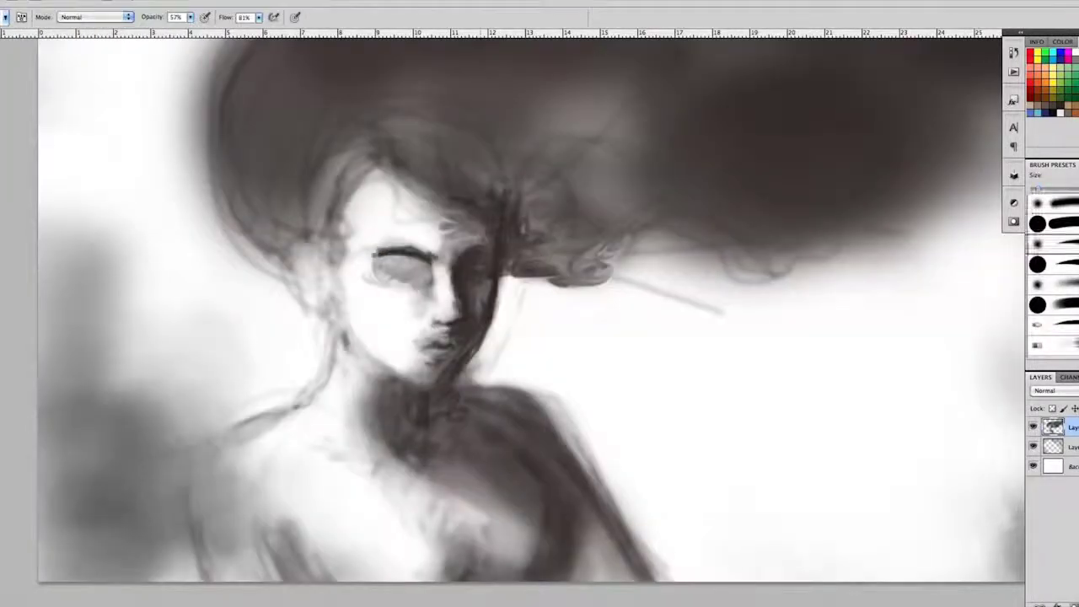
Refine the closed eyelid, lip shadow and jaw outline, and smudge the forehead hair softer.
left_click_drag(391, 277, 418, 276)
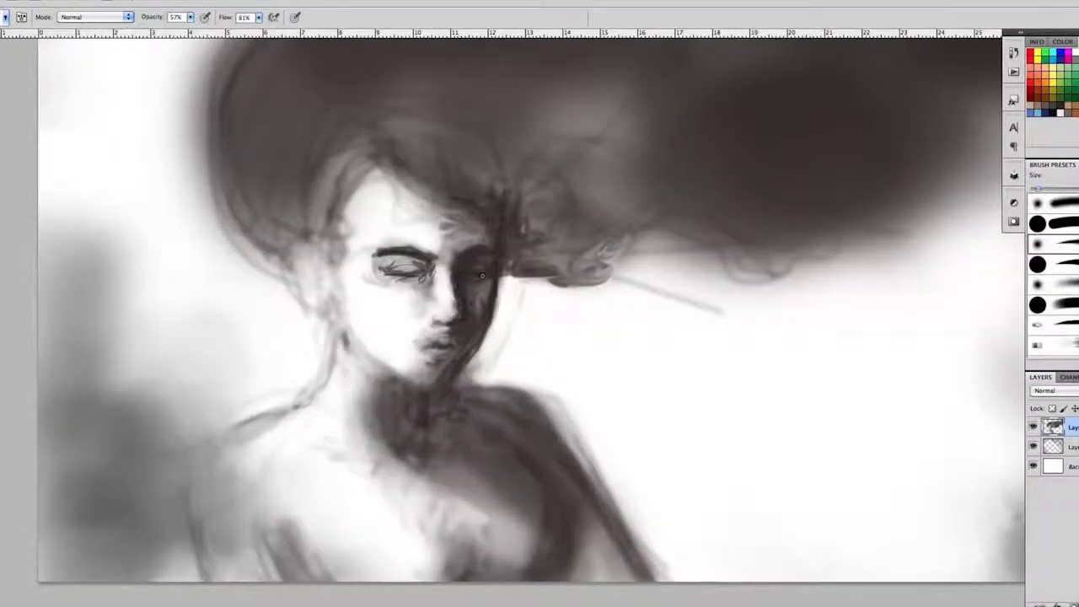
left_click_drag(421, 344, 476, 363)
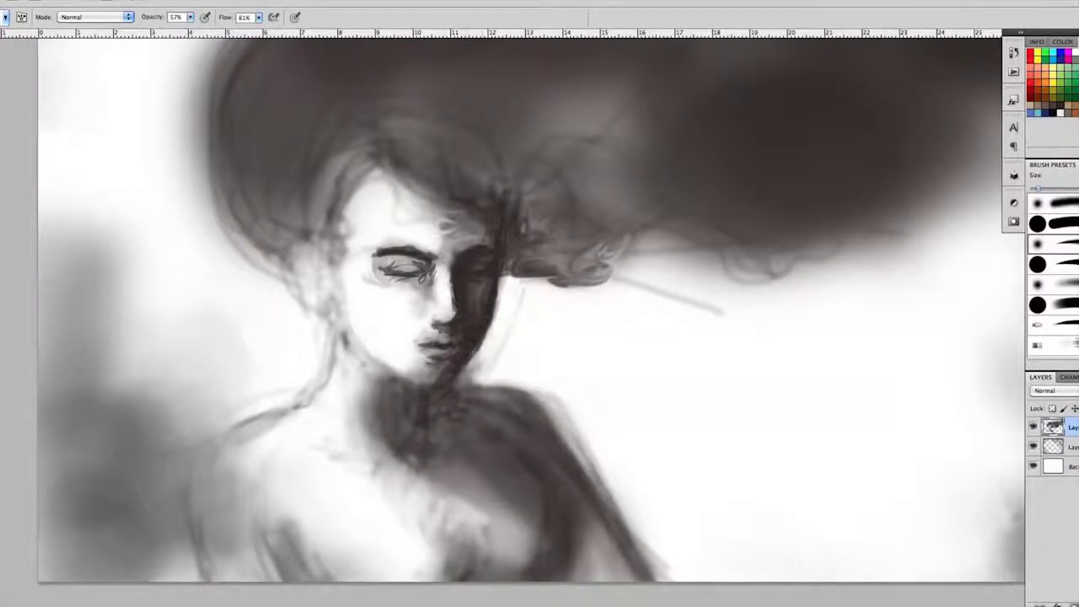
key("r")
left_click_drag(361, 345, 420, 381)
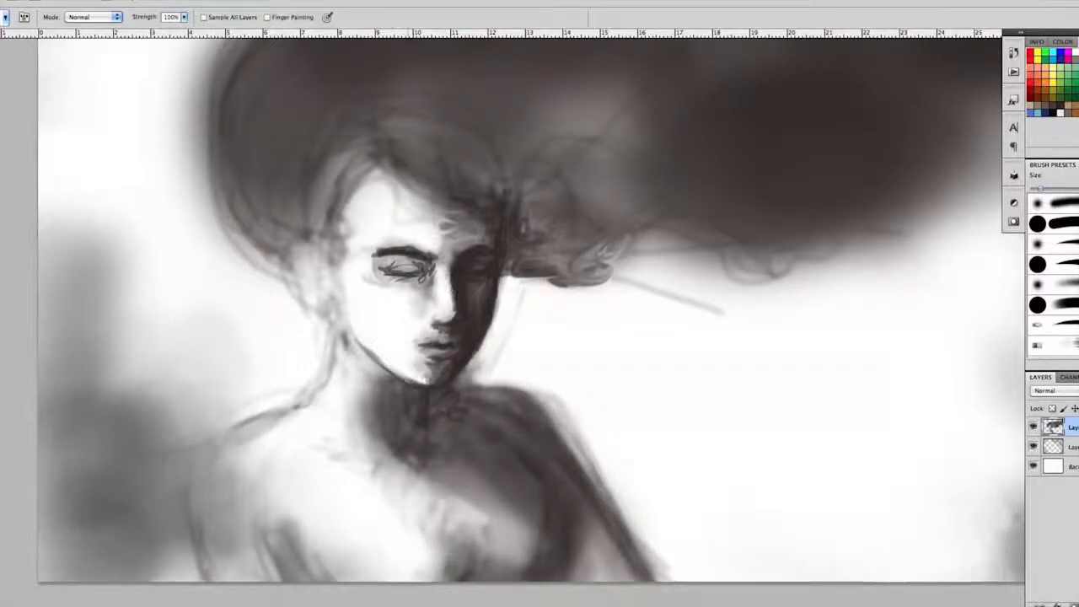
left_click_drag(430, 271, 383, 268)
left_click_drag(470, 220, 434, 236)
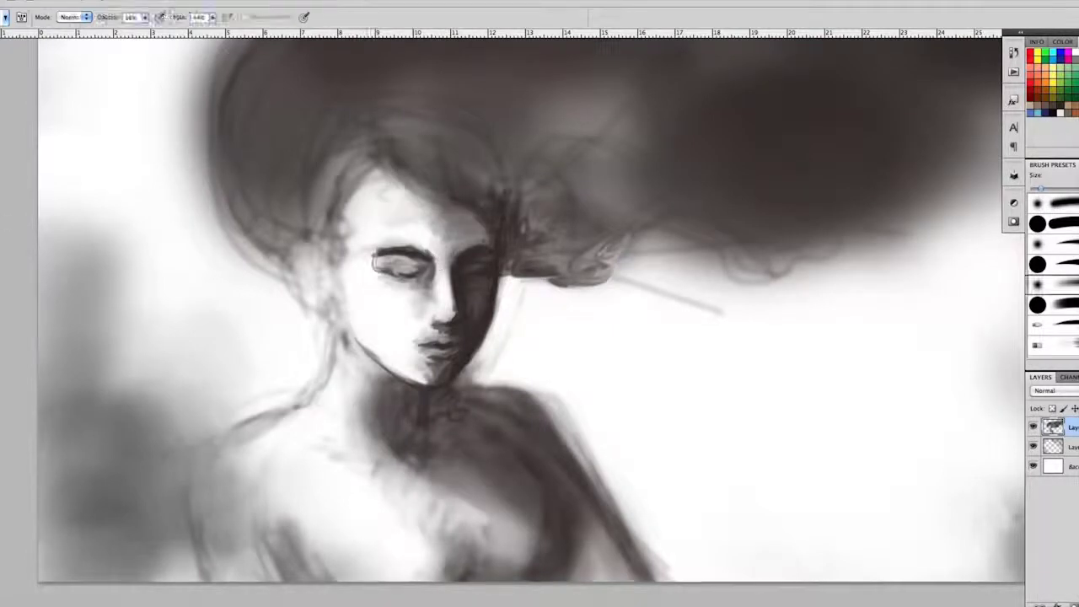
Draw the ear beside the face, rework the chin, and soften the dark shoulder's top edge.
key("z")
left_click(638, 436, "alt")
key("r")
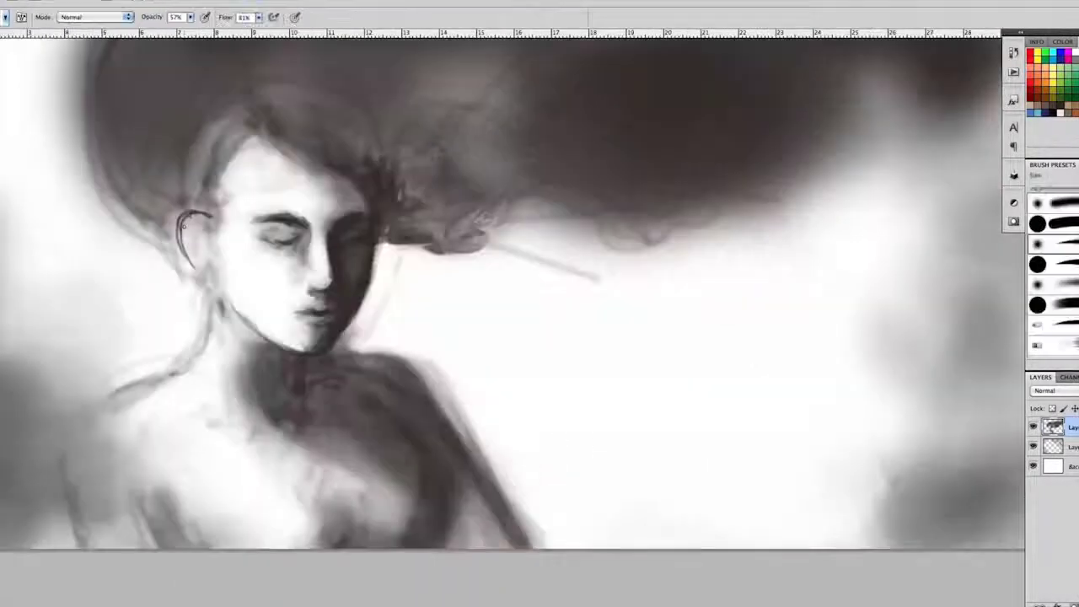
mouse_move(168, 211)
left_mouse_down()
mouse_move(202, 270)
mouse_move(211, 253)
mouse_move(168, 221)
mouse_move(216, 284)
mouse_move(223, 316)
left_mouse_up()
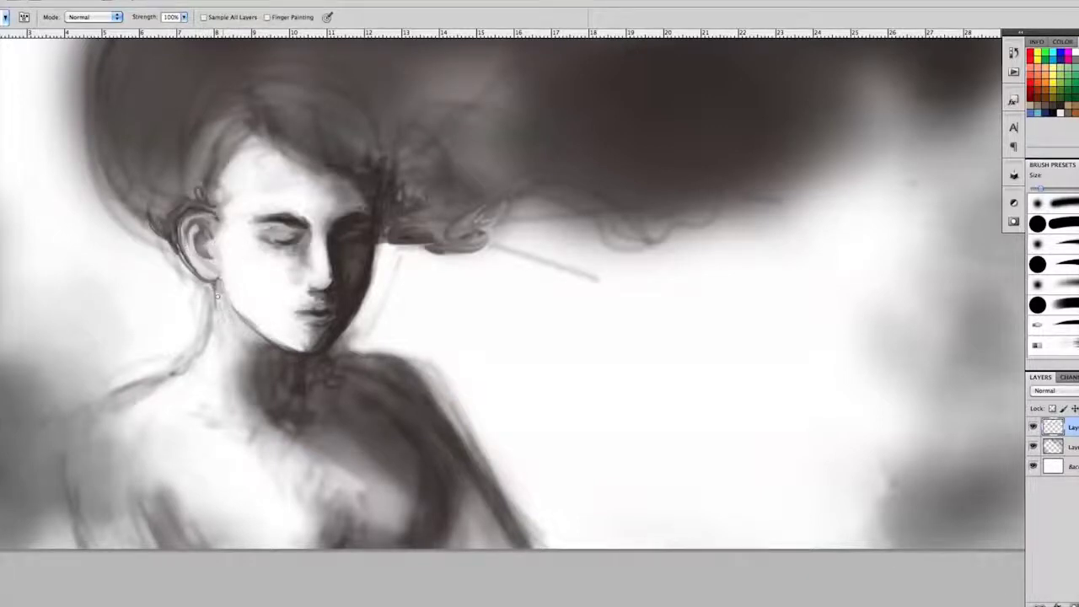
left_click_drag(307, 303, 333, 346)
key("b")
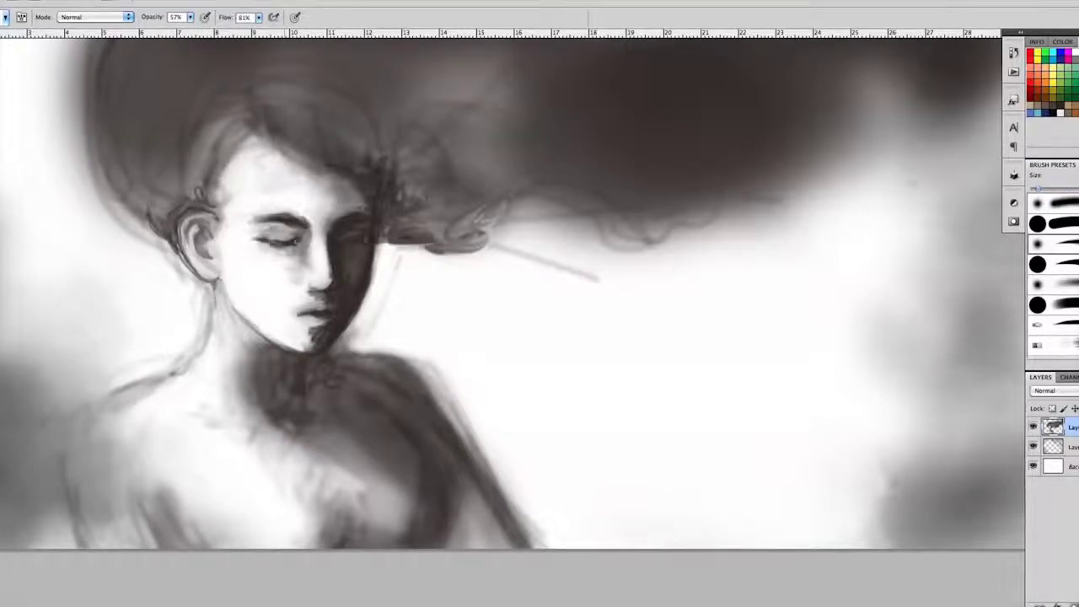
key("r")
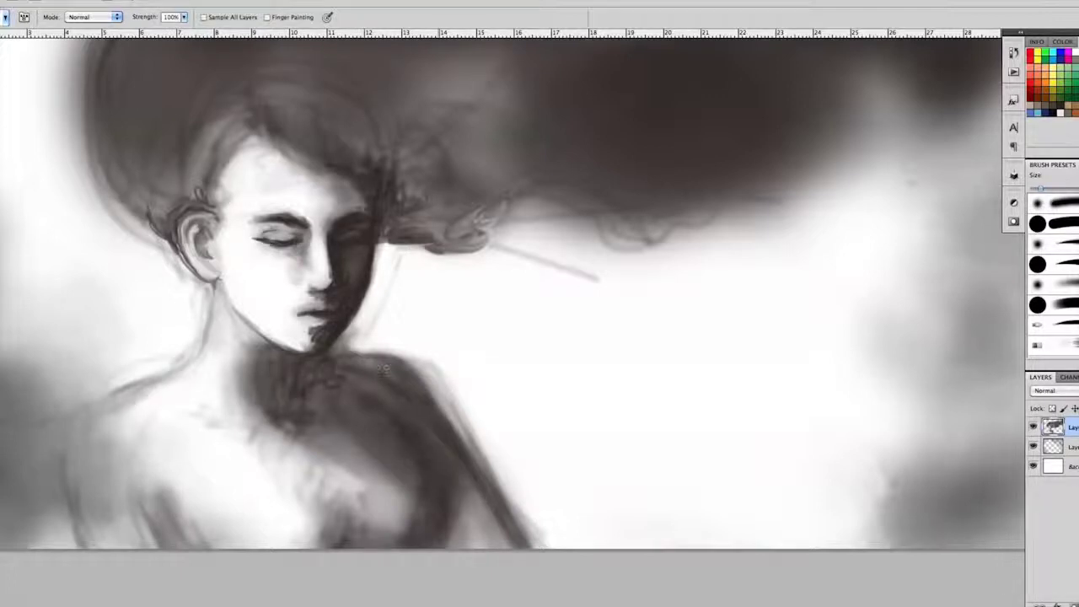
left_click_drag(383, 369, 539, 532)
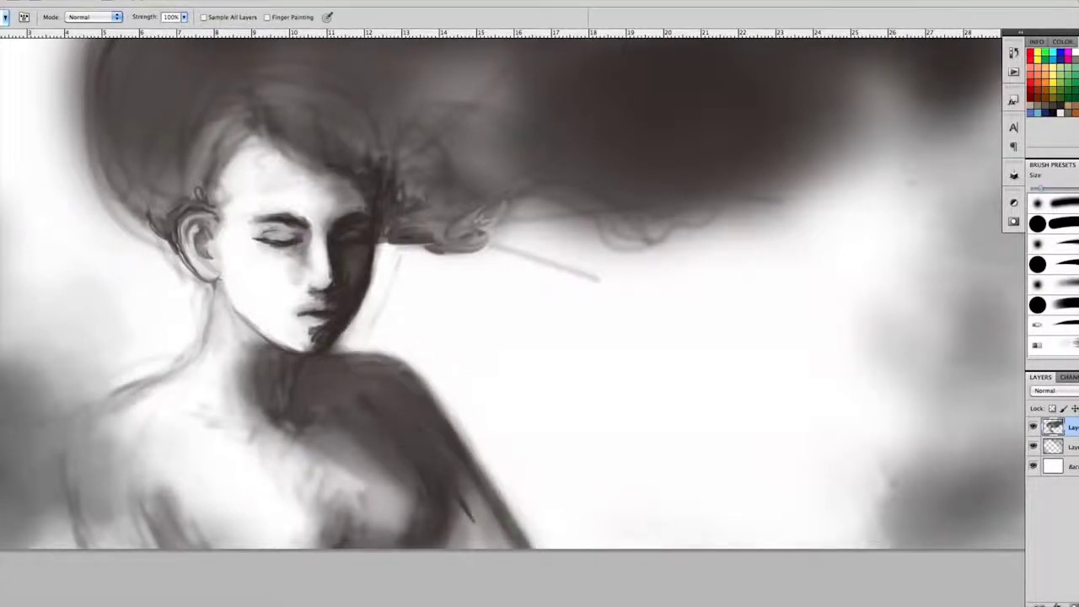
key("ctrl+0")
Paint wispy strands beside the face, fill the shoulder dark, and lighten the lower chest.
key("b")
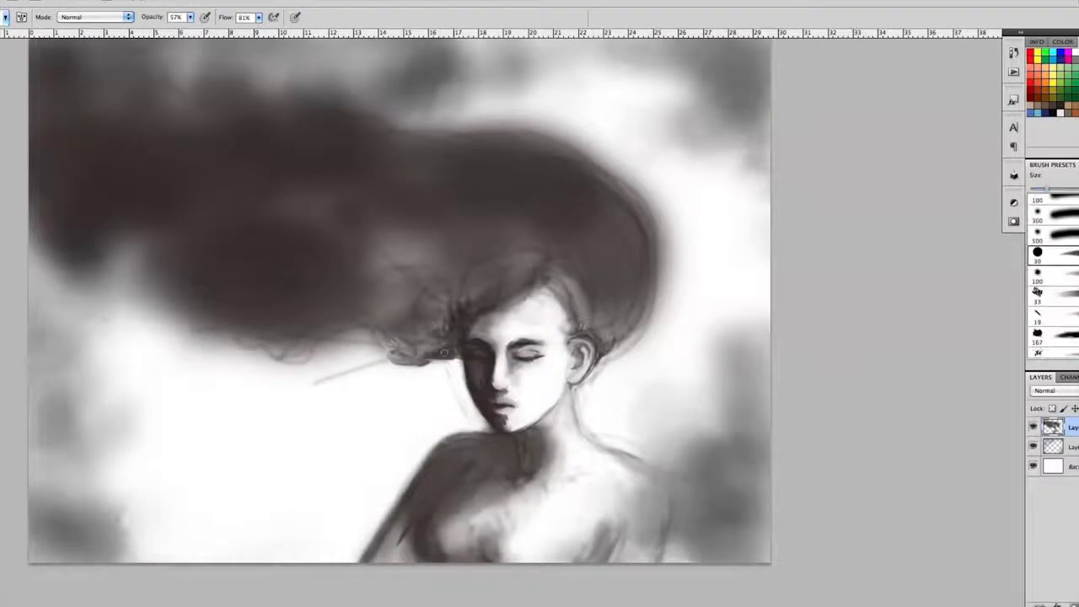
mouse_move(455, 352)
left_mouse_down()
mouse_move(384, 356)
mouse_move(408, 302)
left_mouse_up()
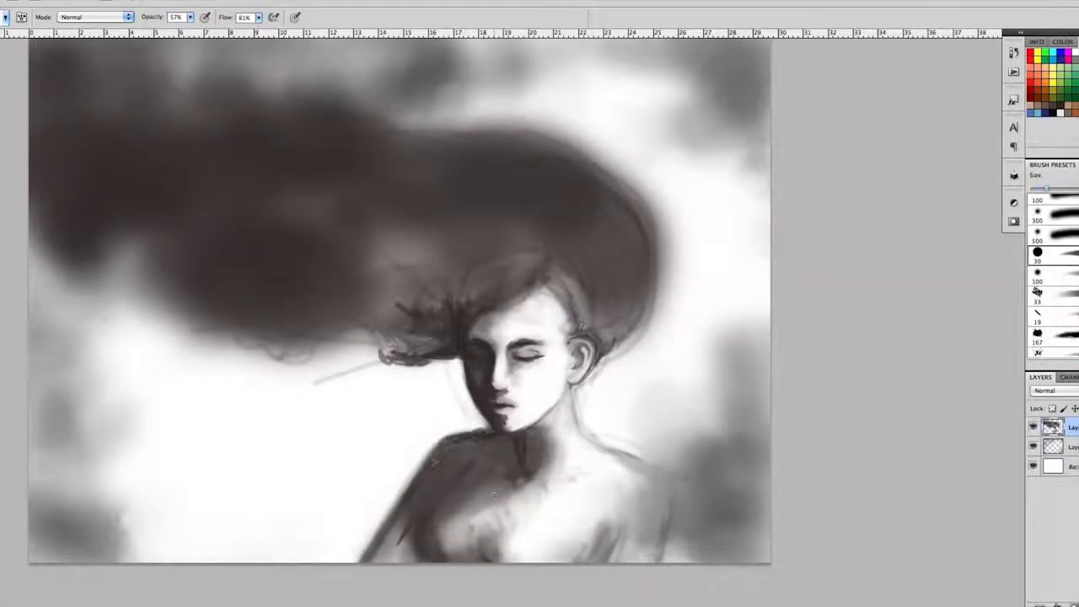
left_click_drag(506, 442, 371, 560)
left_click_drag(413, 497, 375, 560)
key("r")
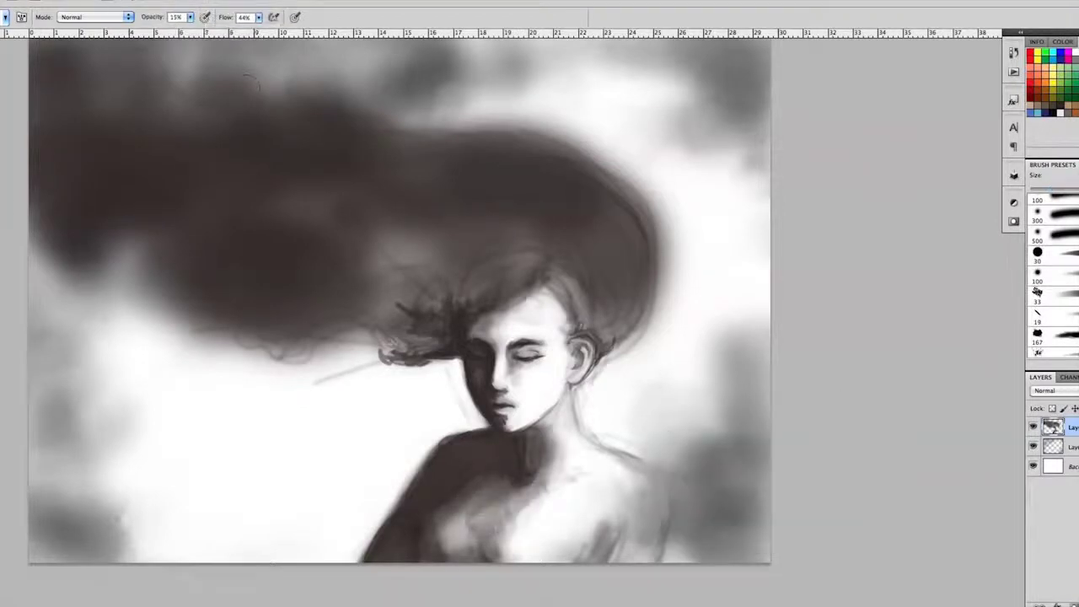
key("e")
mouse_move(489, 498)
left_mouse_down()
mouse_move(464, 533)
mouse_move(539, 480)
left_mouse_up()
key("b")
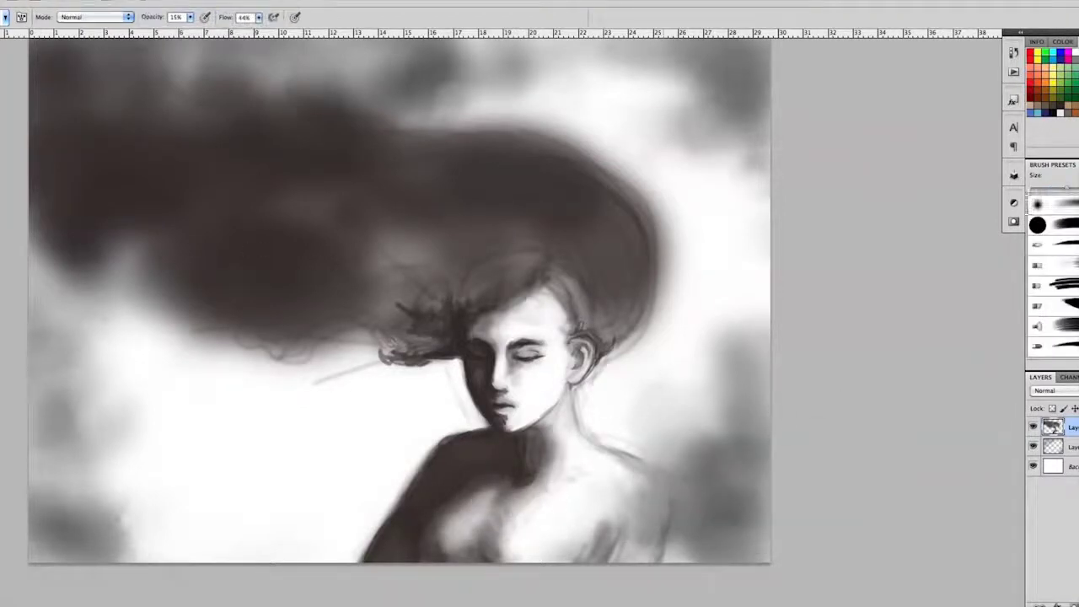
Duplicate the layer, darken the hair mass, and erase stray dark marks along the hair's edges.
left_click(21, 17)
key("Return")
key("ctrl+j")
mouse_move(506, 253)
left_mouse_down()
mouse_move(289, 337)
mouse_move(472, 234)
mouse_move(614, 247)
mouse_move(396, 168)
left_mouse_up()
key("e")
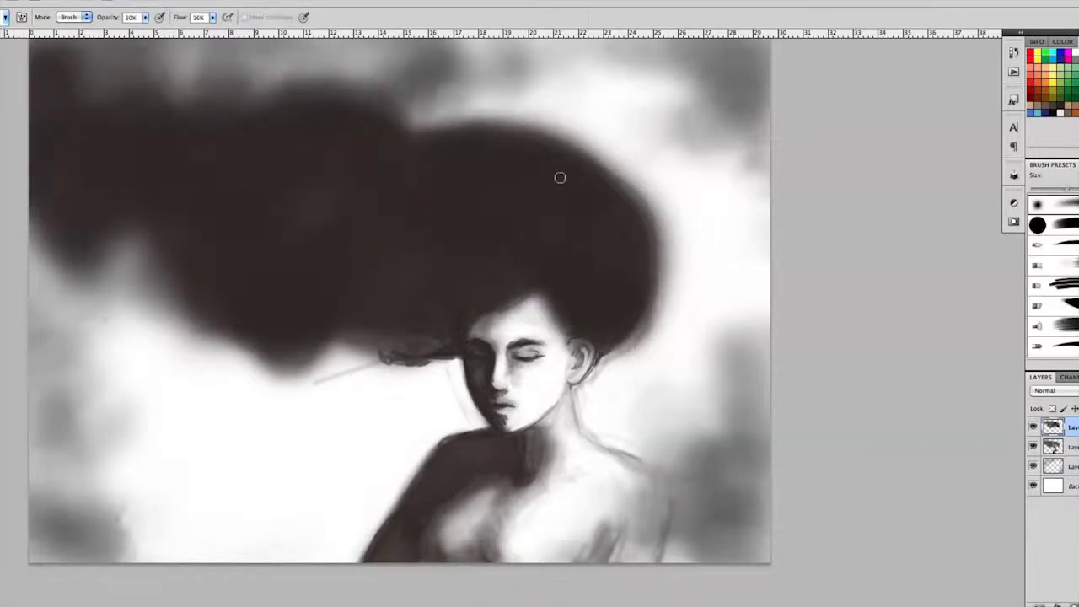
key("alt+bracketleft")
key("r")
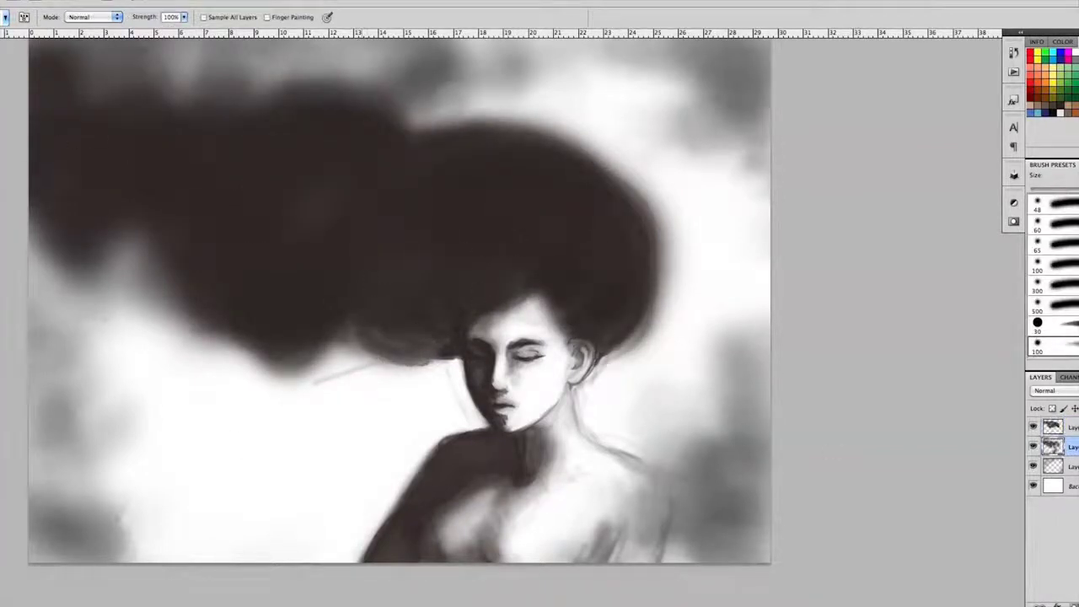
mouse_move(240, 333)
left_mouse_down()
mouse_move(222, 358)
mouse_move(189, 337)
left_mouse_up()
key("alt+bracketright")
key("e")
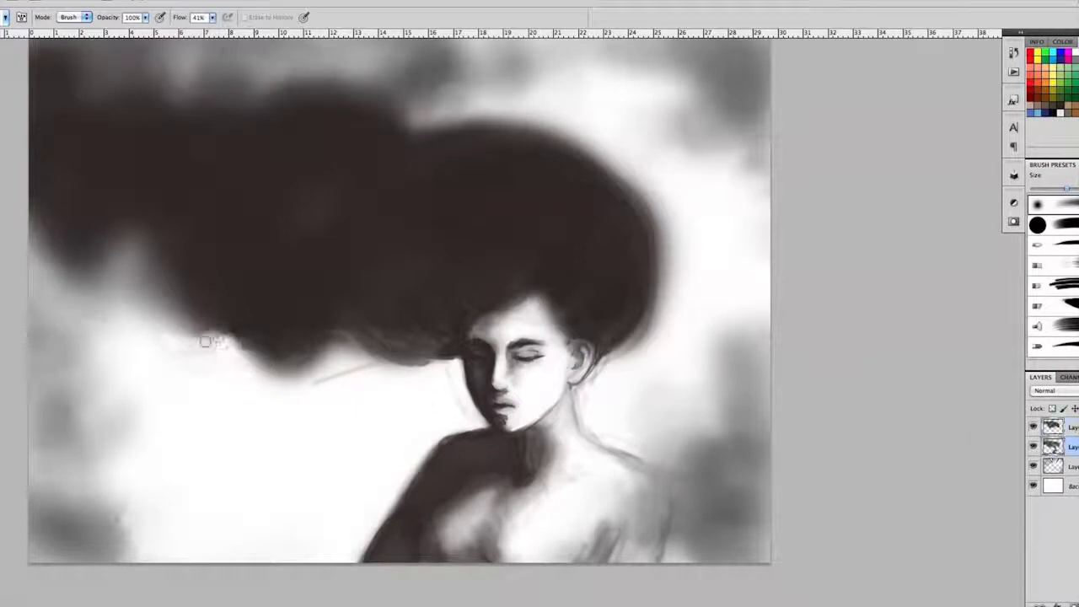
left_click_drag(316, 378, 364, 369)
key("alt+bracketleft")
mouse_move(619, 364)
left_mouse_down()
mouse_move(657, 269)
mouse_move(631, 157)
left_mouse_up()
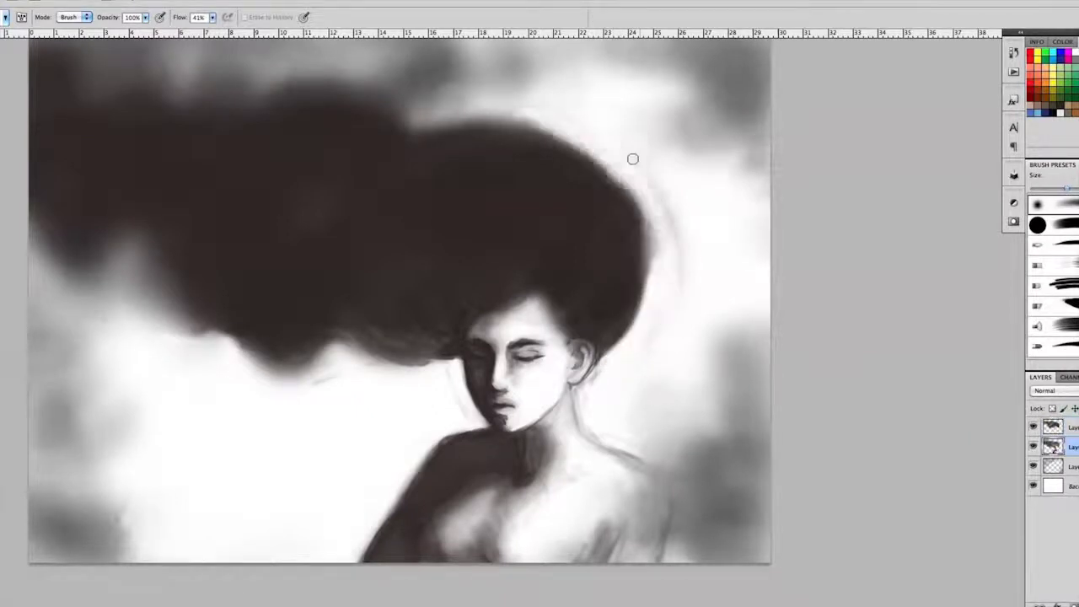
key("alt+bracketright")
Darken the hair's lower strands, top and crown, and shade the shoulder on a new layer.
key("b")
right_click(664, 270)
key("Return")
left_click_drag(450, 354, 279, 272)
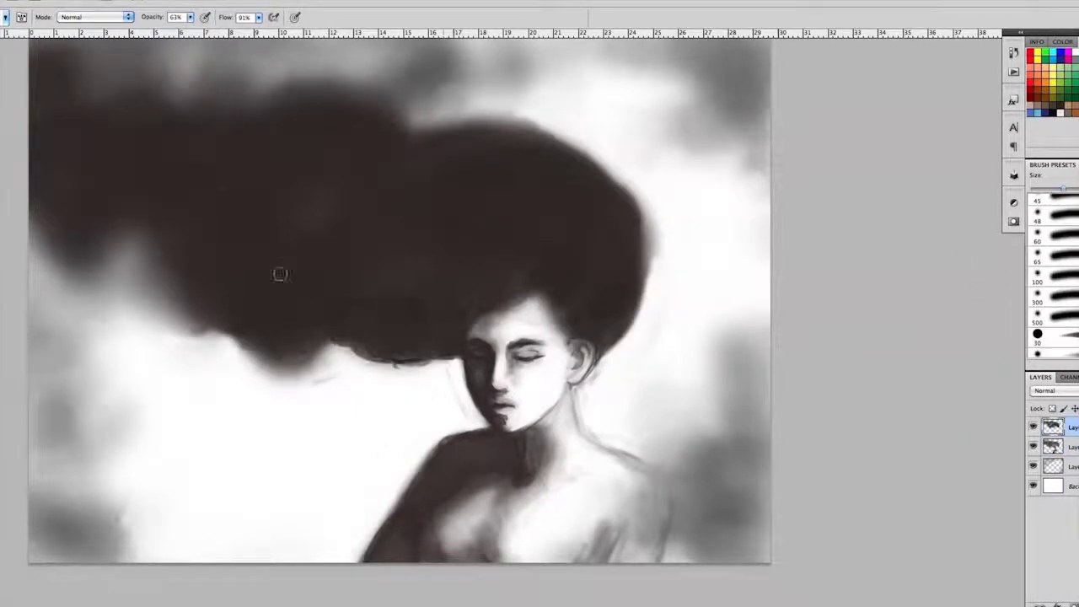
left_click_drag(371, 118, 548, 139)
left_click_drag(573, 312, 522, 290)
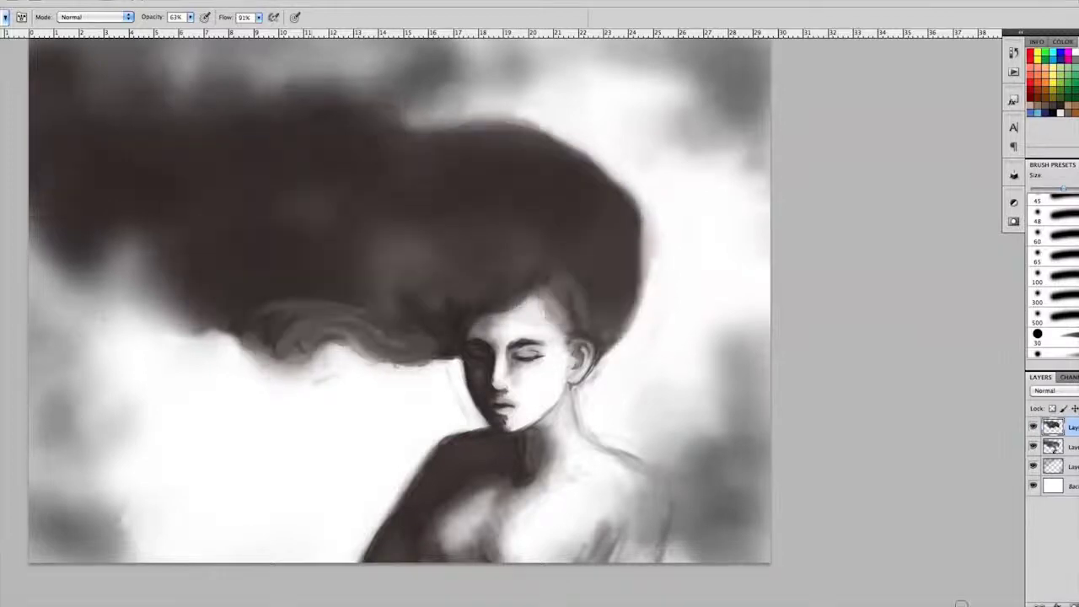
key("ctrl+shift+alt+n")
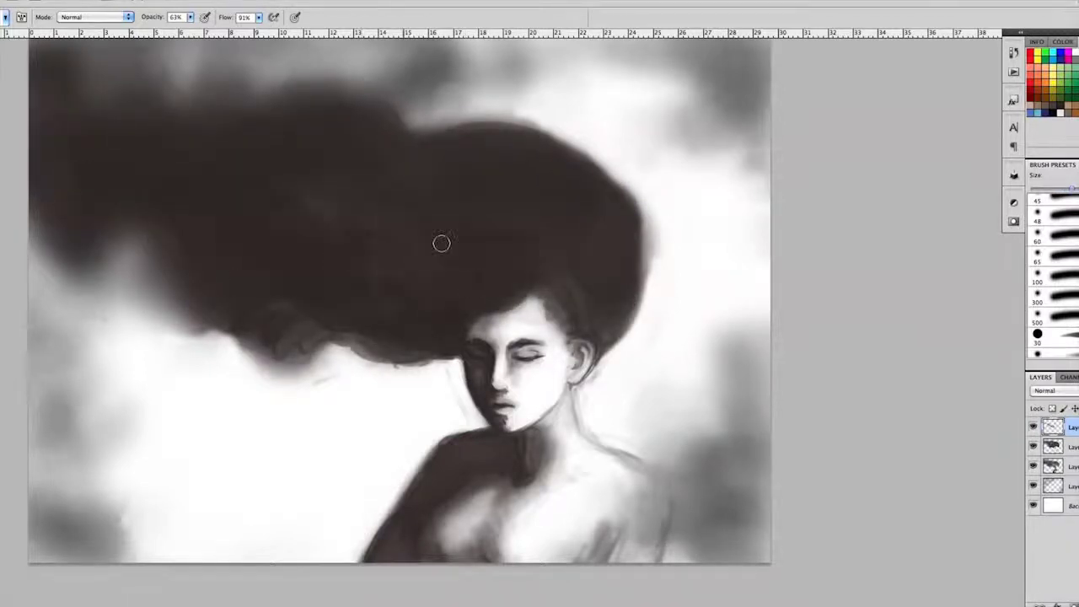
mouse_move(441, 244)
left_mouse_down()
mouse_move(561, 289)
mouse_move(599, 177)
left_mouse_up()
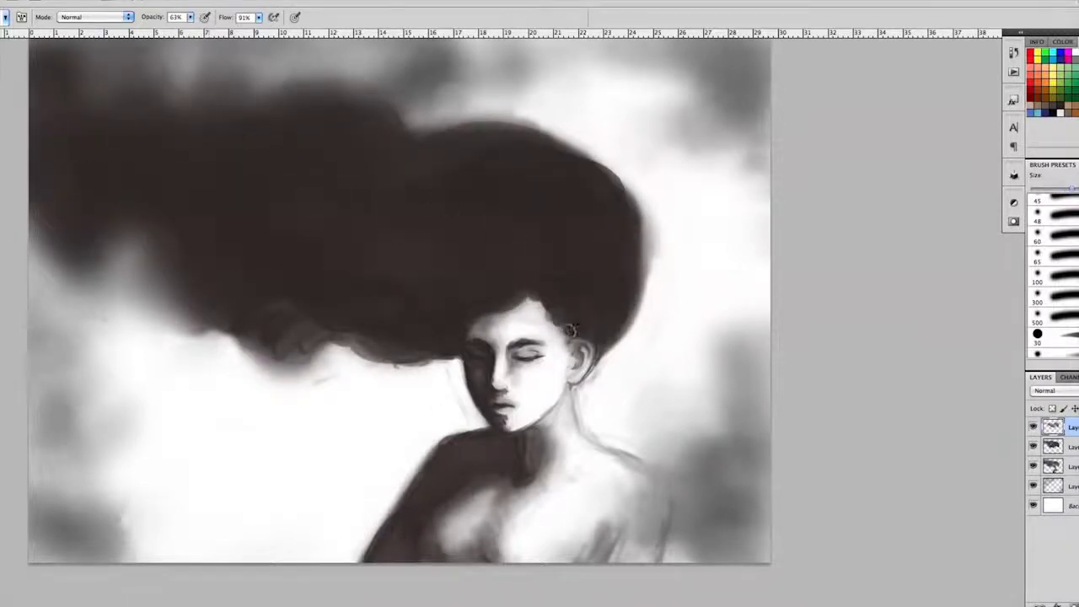
mouse_move(490, 493)
left_mouse_down()
mouse_move(435, 471)
mouse_move(429, 513)
mouse_move(497, 552)
left_mouse_up()
Smudge the lower-left shoulder, pull wisps from the hair's lower edge, and add a new layer.
key("r")
mouse_move(582, 539)
left_mouse_down()
mouse_move(603, 557)
mouse_move(649, 506)
mouse_move(615, 557)
mouse_move(628, 471)
mouse_move(587, 547)
mouse_move(599, 436)
left_mouse_up()
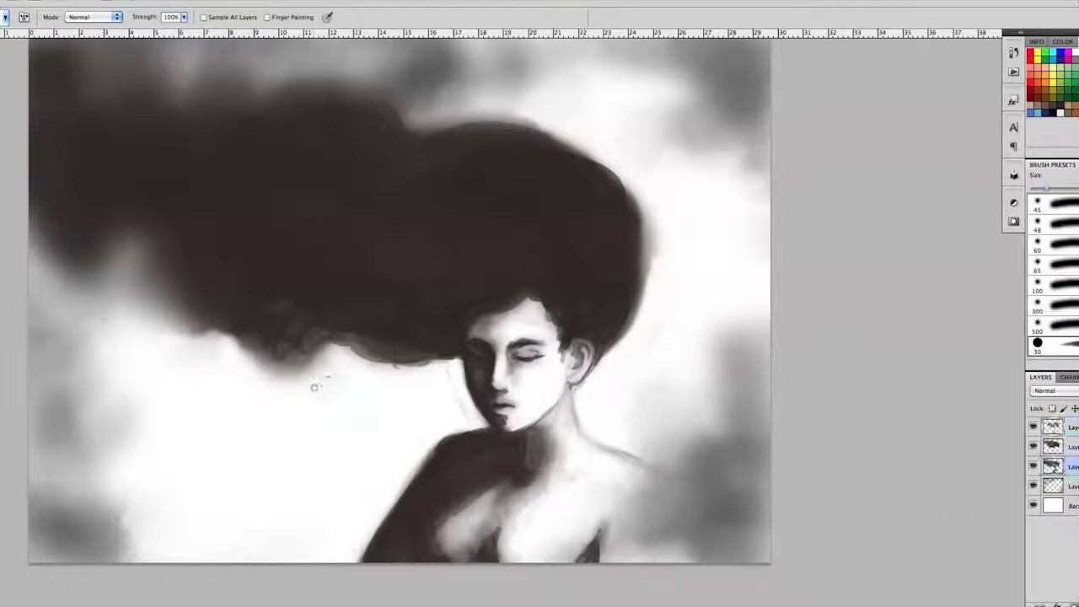
left_click_drag(315, 387, 380, 371)
key("b")
key("ctrl+shift+alt+n")
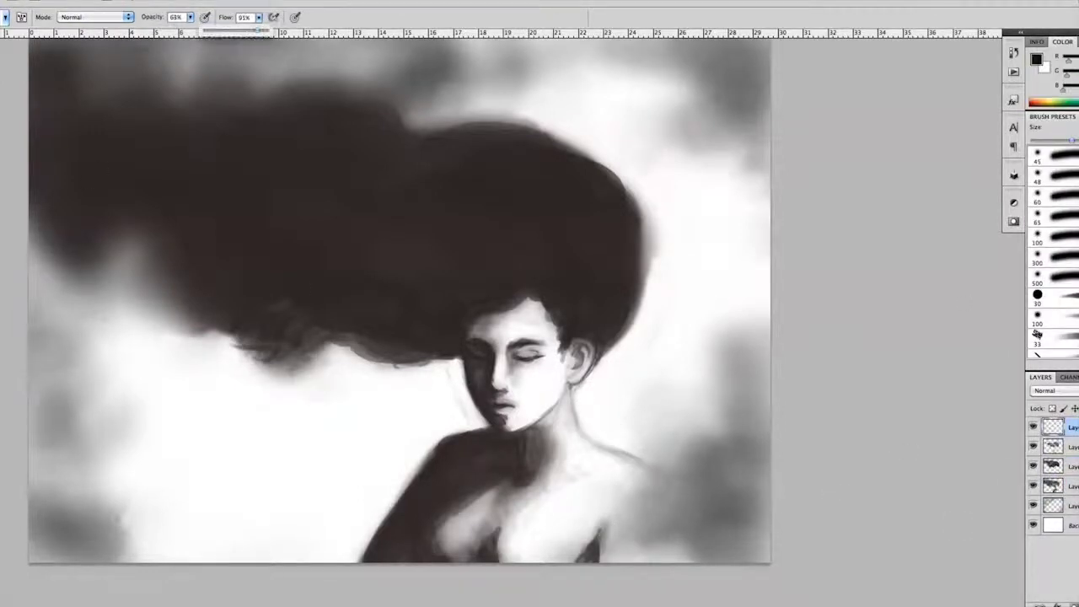
Paint dark windblown wisps across the hairline and flowing left from the face.
mouse_move(460, 342)
left_mouse_down()
mouse_move(366, 358)
mouse_move(438, 335)
mouse_move(378, 340)
mouse_move(371, 290)
left_mouse_up()
right_click(437, 335)
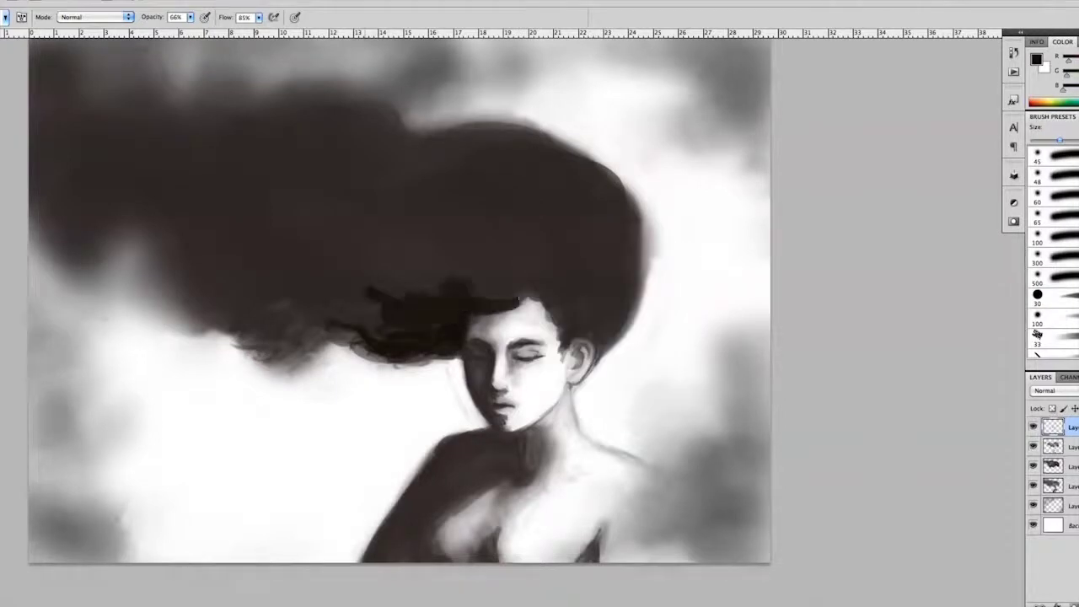
mouse_move(526, 295)
left_mouse_down()
mouse_move(312, 278)
mouse_move(390, 274)
left_mouse_up()
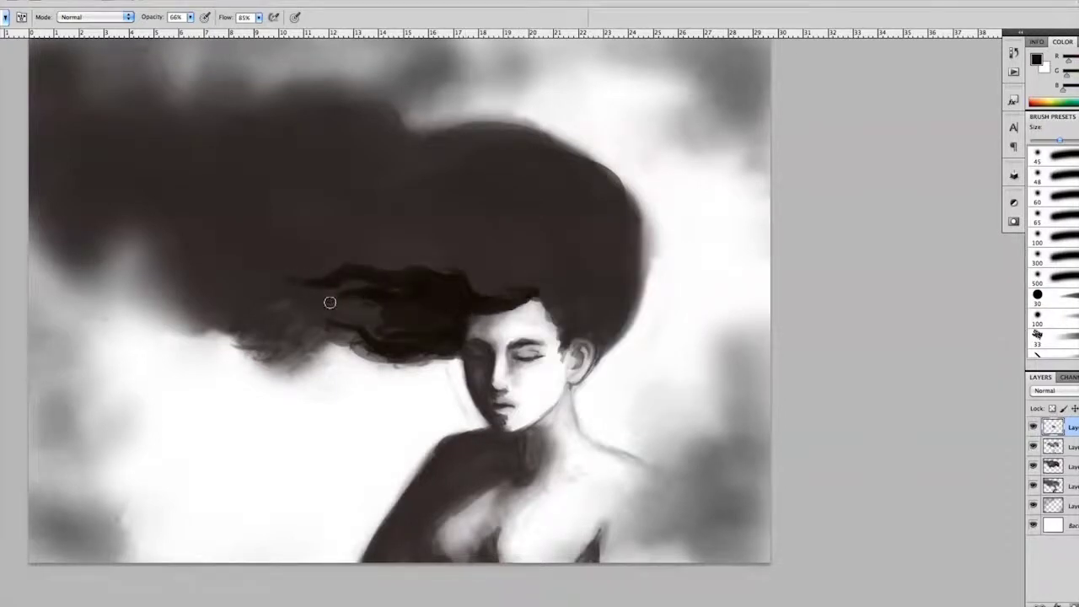
left_click_drag(451, 350, 329, 346)
left_click_drag(398, 358, 284, 362)
left_click_drag(376, 316, 247, 328)
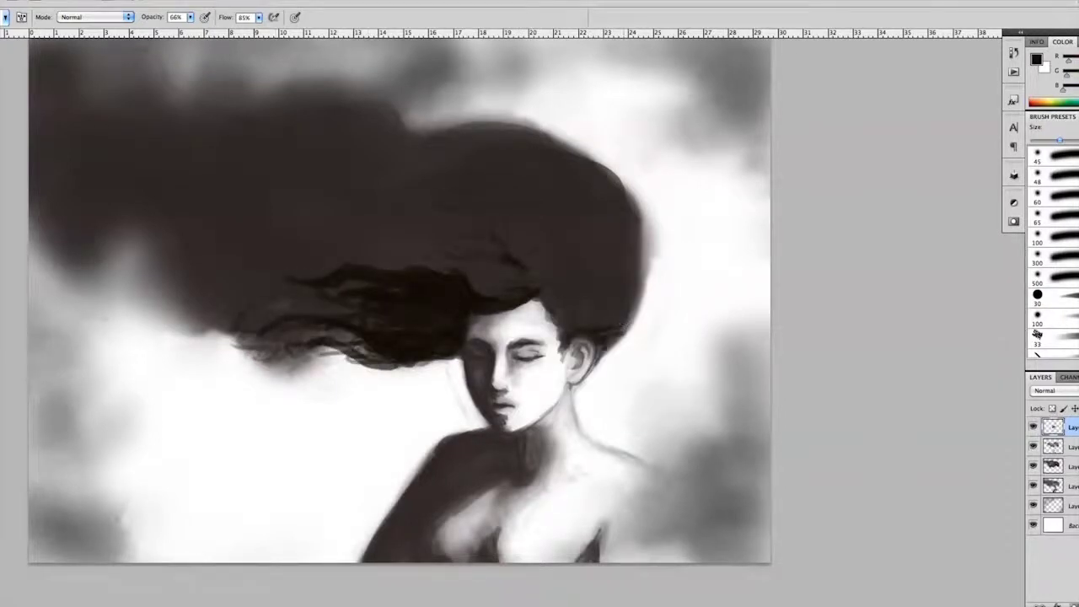
Deepen the shading around the eyes and chin, then merge the upper layers.
key("r")
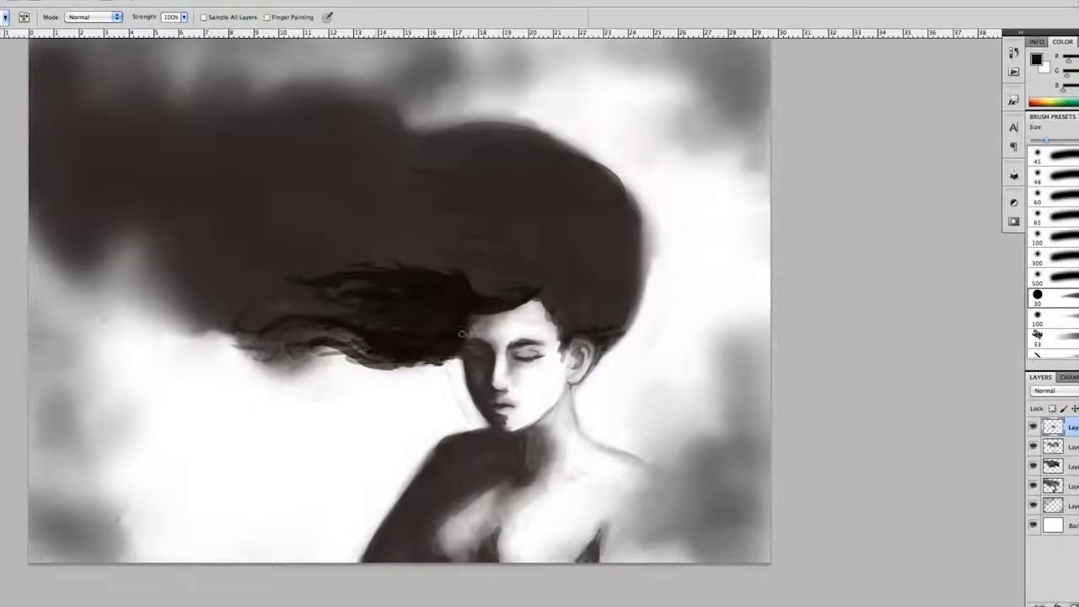
key("e")
key("b")
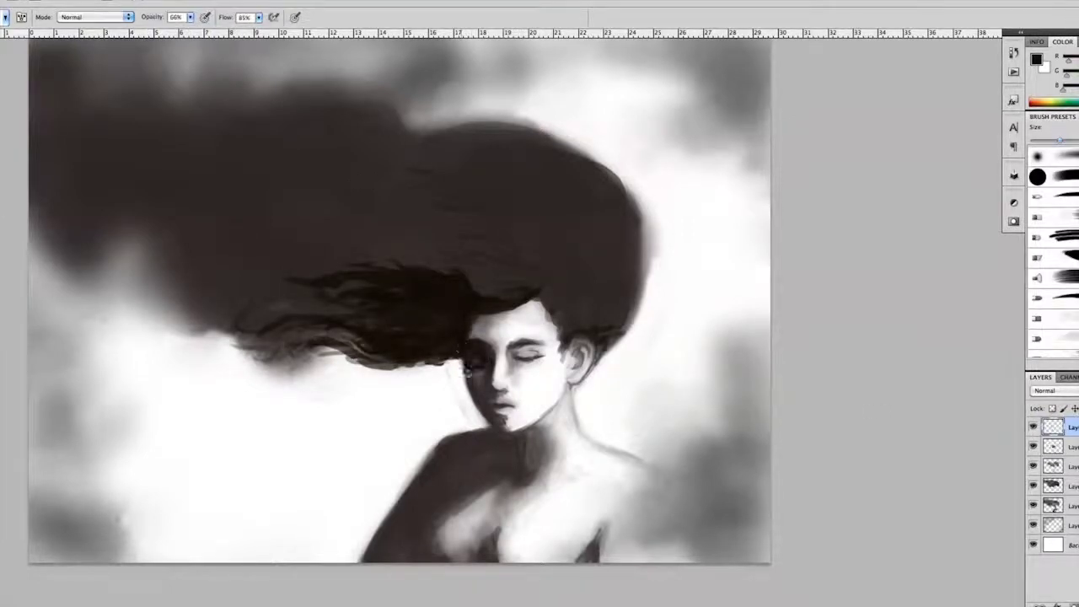
mouse_move(464, 354)
left_mouse_down()
mouse_move(486, 364)
mouse_move(499, 411)
mouse_move(487, 457)
left_mouse_up()
key("r")
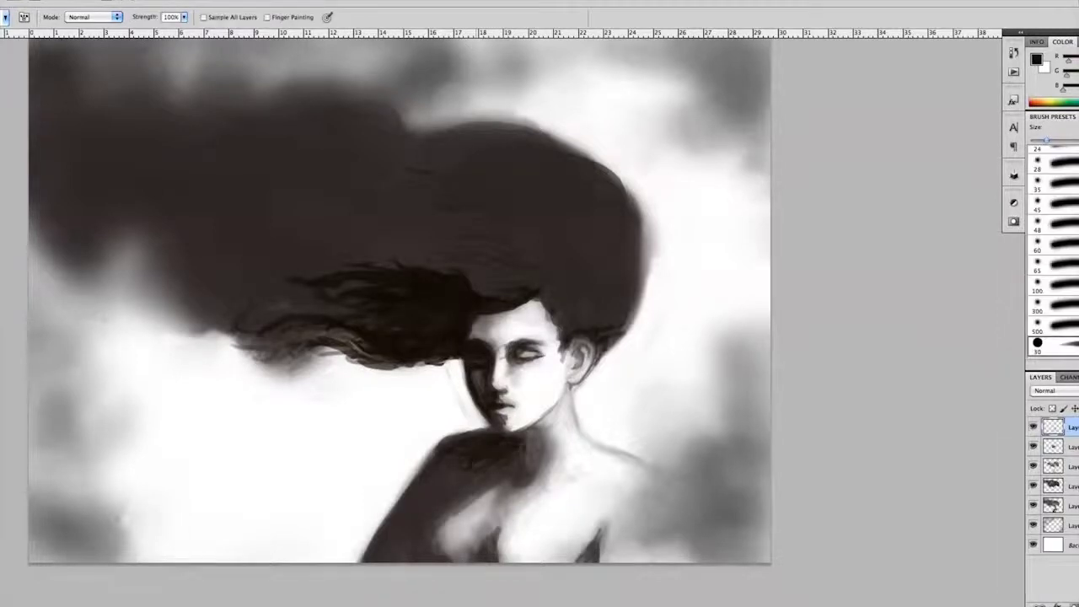
key("ctrl+e")
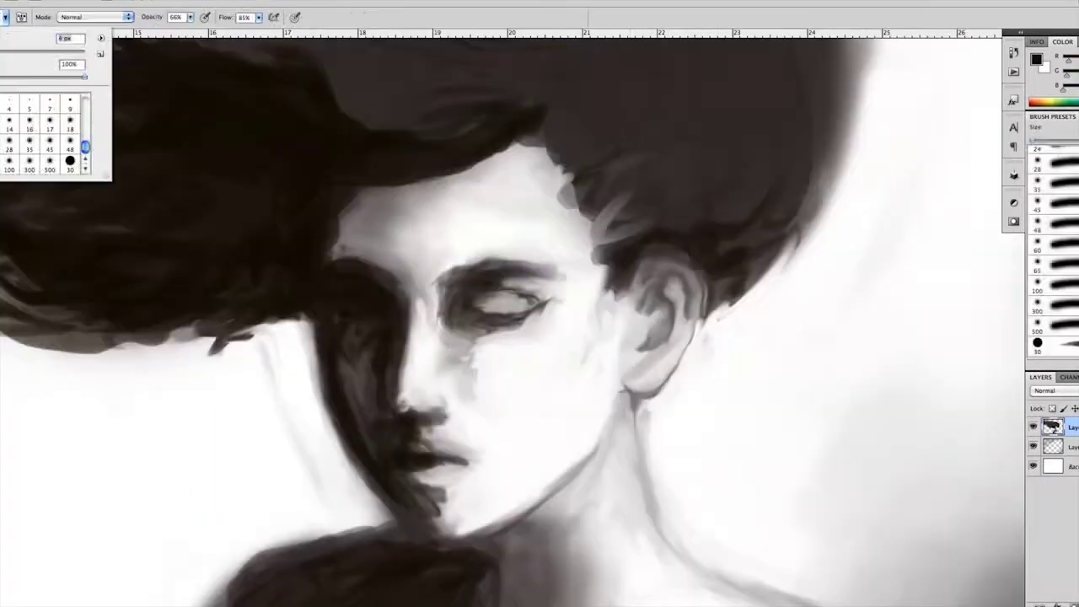
Paint the iris and pupil, then smudge away tear streaks and soften lips, nose shadow and jawline.
left_click_drag(514, 303, 478, 308)
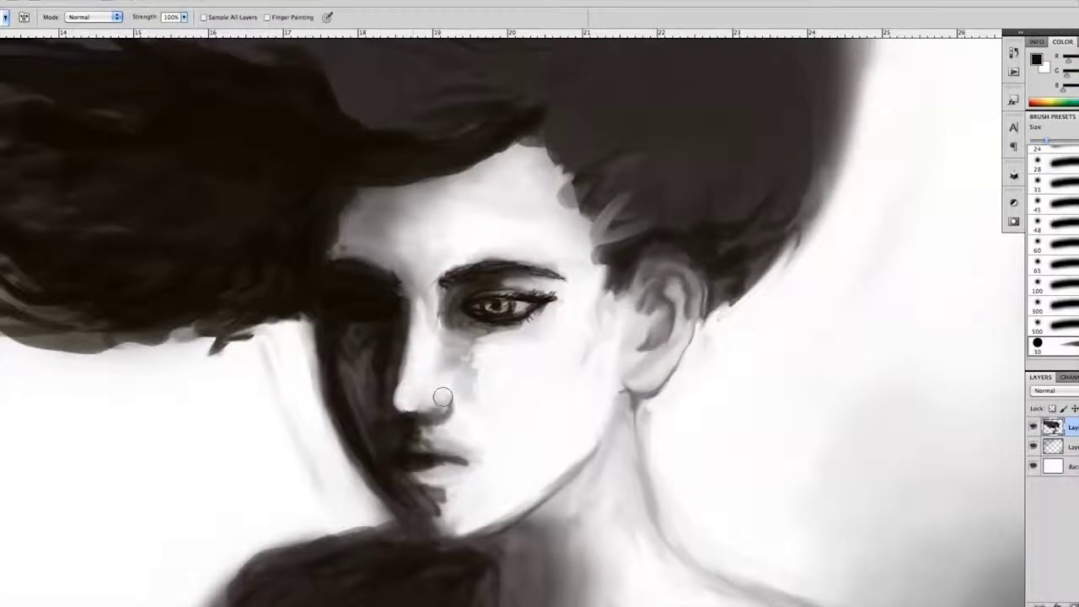
left_click_drag(476, 342, 474, 383)
mouse_move(459, 439)
left_mouse_down()
mouse_move(413, 442)
mouse_move(472, 476)
mouse_move(446, 522)
left_mouse_up()
mouse_move(354, 367)
left_mouse_down()
mouse_move(365, 332)
mouse_move(380, 361)
mouse_move(354, 405)
left_mouse_up()
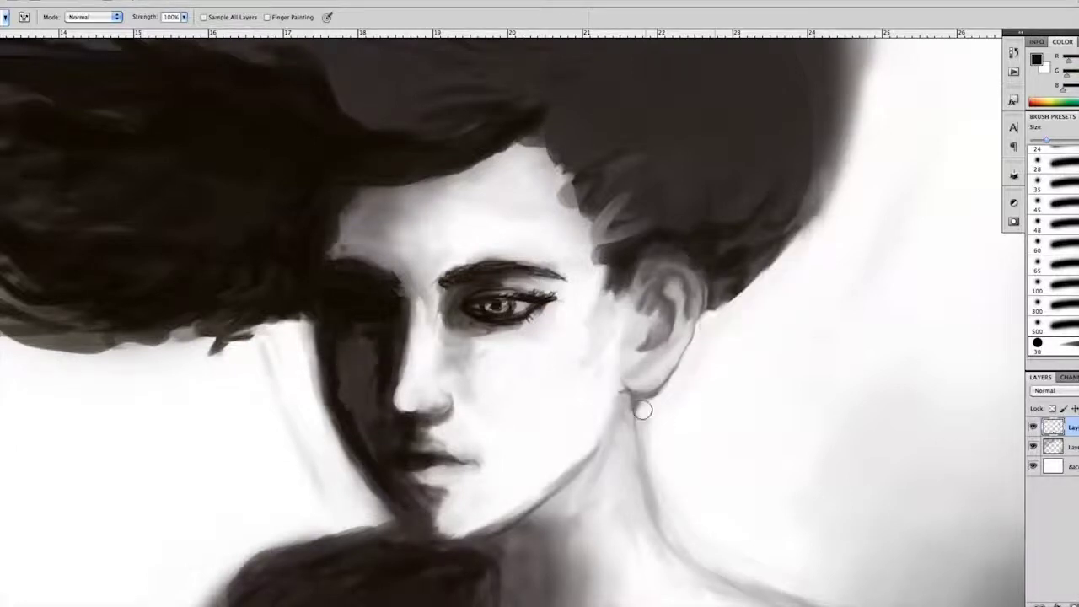
left_click_drag(488, 533, 578, 474)
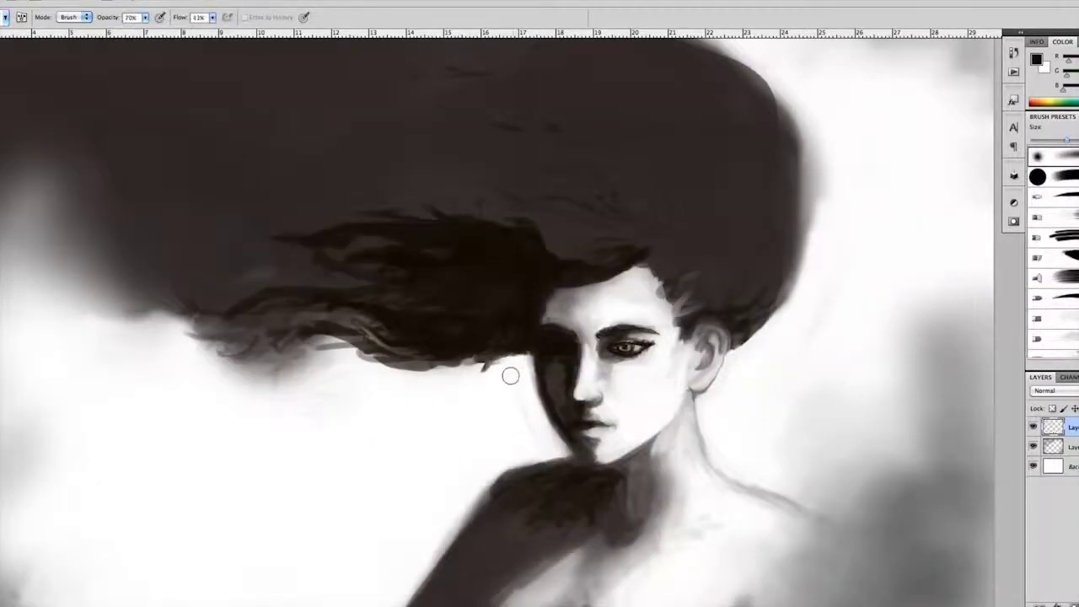
Zoom out and lighten the shadow below the neck and the lower chest.
key("z")
left_click(699, 436, "alt")
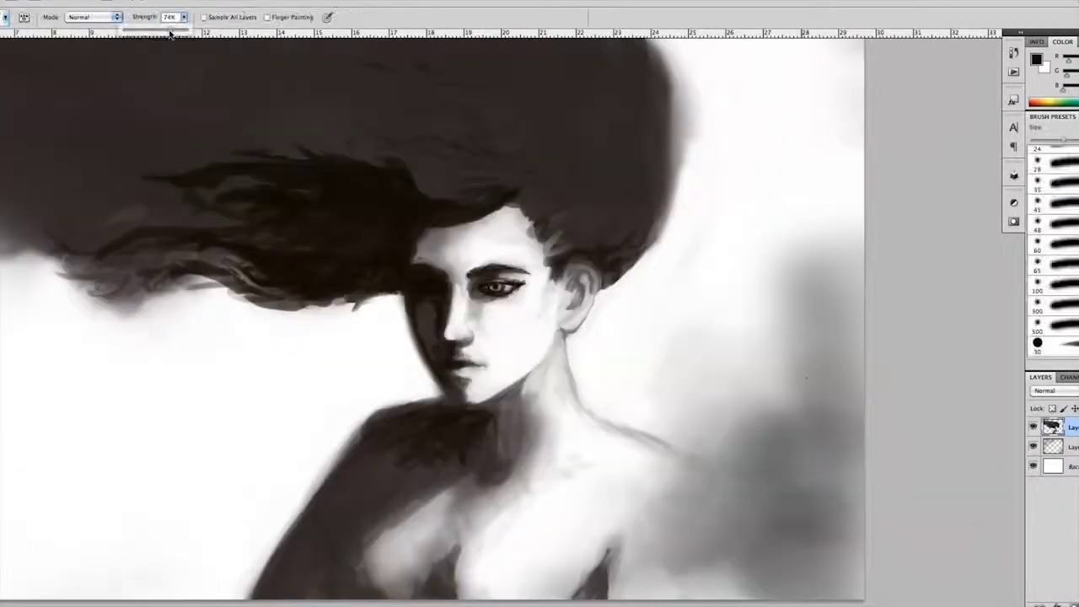
left_click_drag(533, 398, 483, 502)
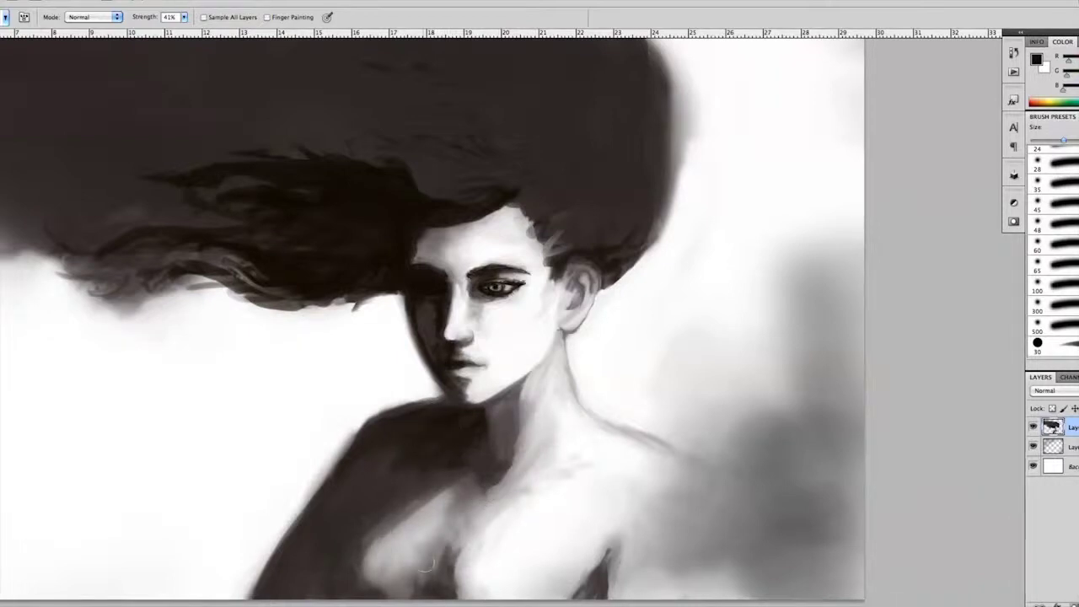
left_click_drag(426, 565, 396, 539)
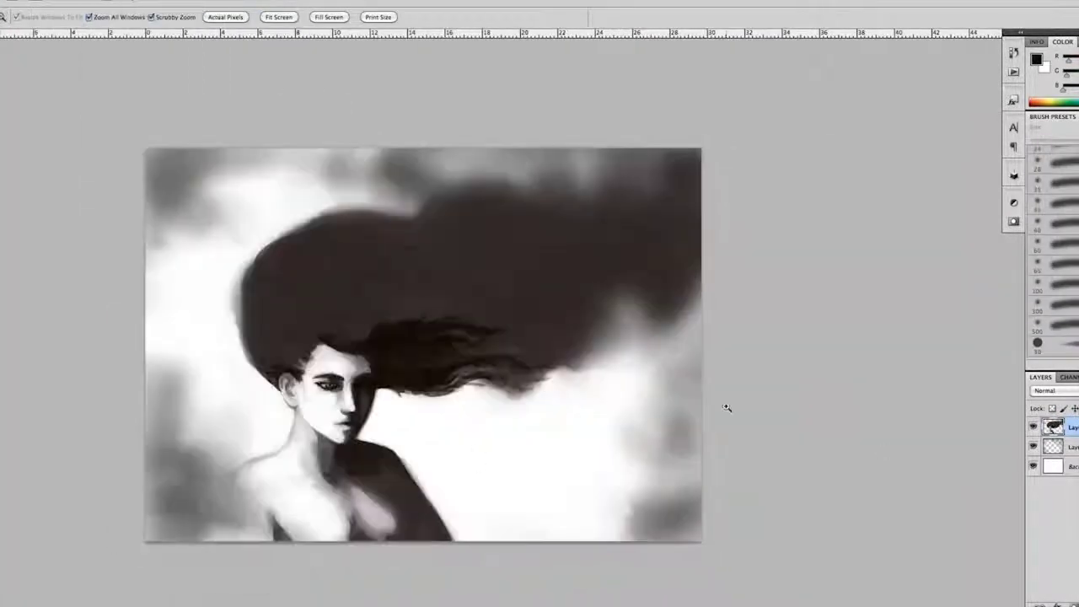
Colorize the hair deep red with Hue/Saturation and smudge a dark hair tip rightward.
key("ctrl+u")
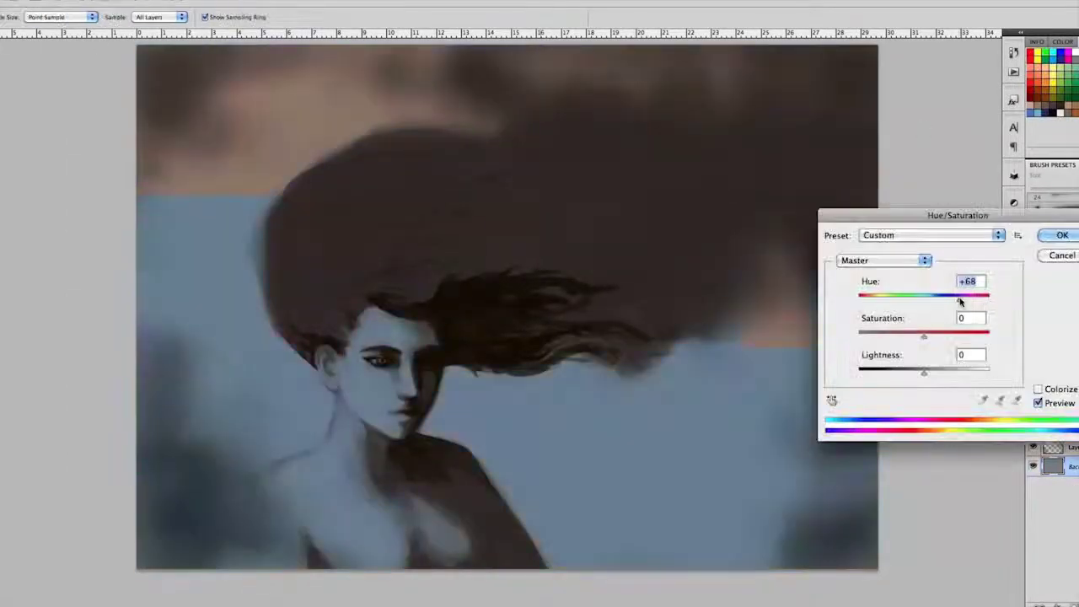
left_click_drag(956, 298, 860, 300)
left_click(1037, 388)
left_click(1061, 235)
key("r")
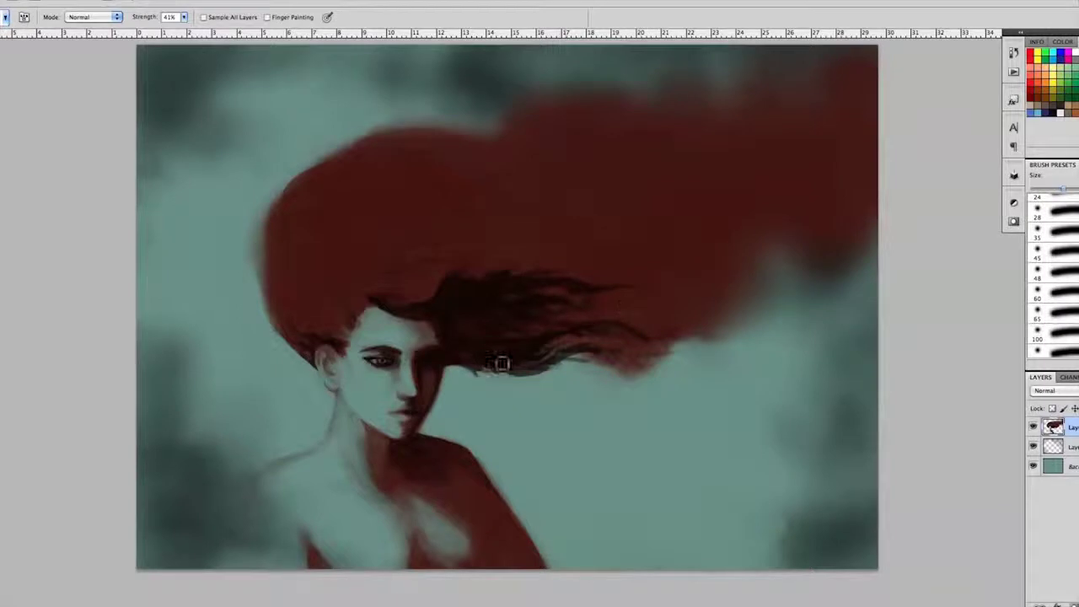
left_click_drag(500, 363, 585, 347)
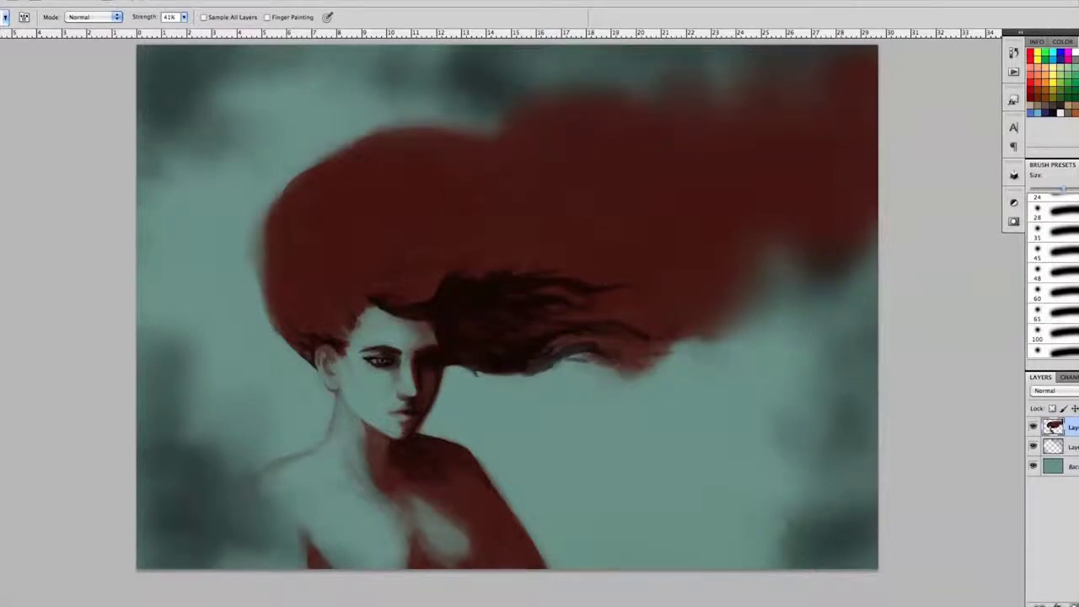
On a new layer, paint warm orange-yellow highlights on the hair, neck, shoulder and left arm.
key("ctrl+shift+alt+n")
key("b")
left_click_drag(312, 313, 287, 299)
mouse_move(270, 261)
left_mouse_down()
mouse_move(307, 325)
mouse_move(286, 283)
left_mouse_up()
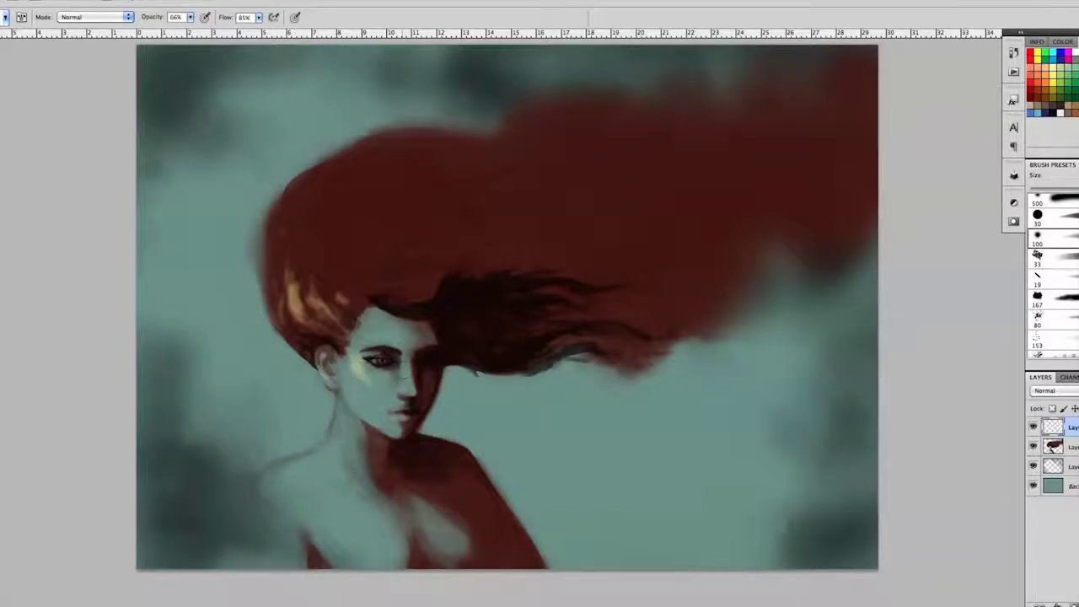
left_click_drag(342, 389, 252, 518)
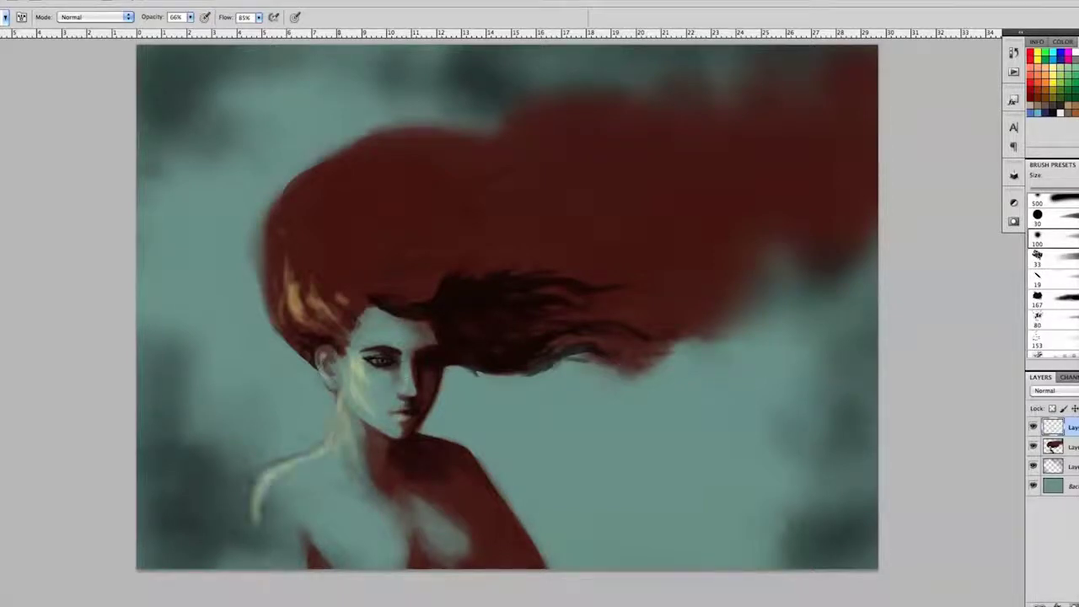
left_click_drag(251, 576, 276, 482)
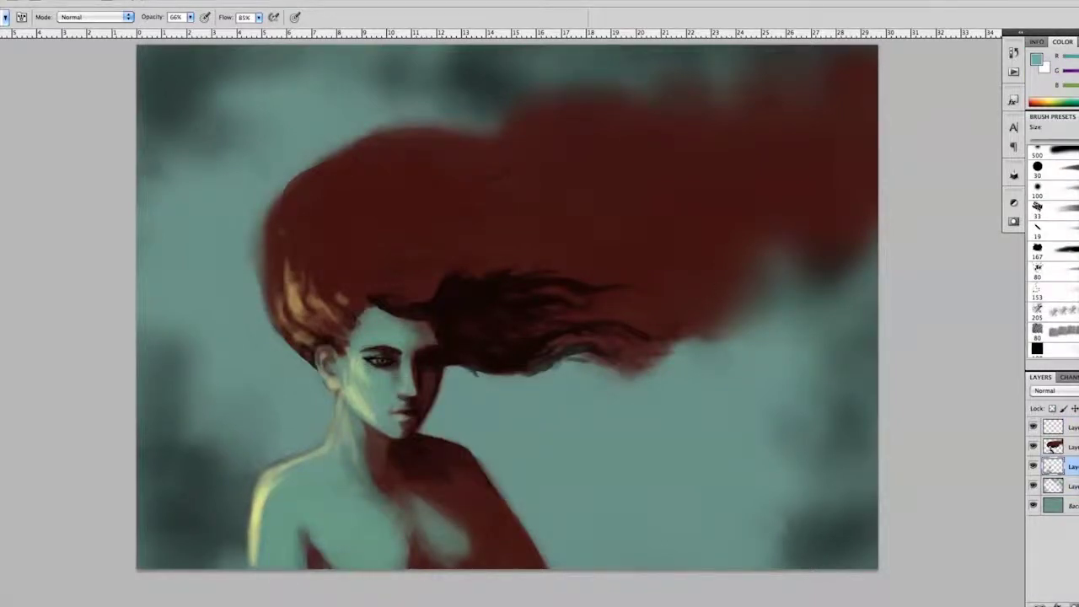
Shade the chest with teal-grey and dark red, and paint over the dark hair strands.
mouse_move(303, 557)
left_mouse_down()
mouse_move(396, 493)
mouse_move(396, 438)
left_mouse_up()
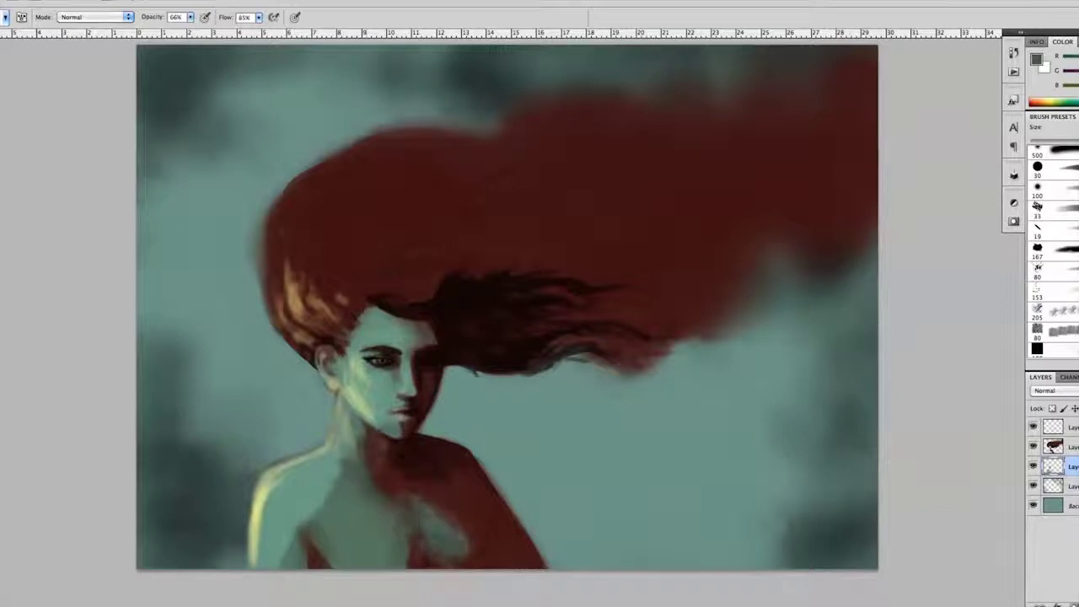
mouse_move(320, 556)
left_mouse_down()
mouse_move(414, 498)
mouse_move(287, 514)
left_mouse_up()
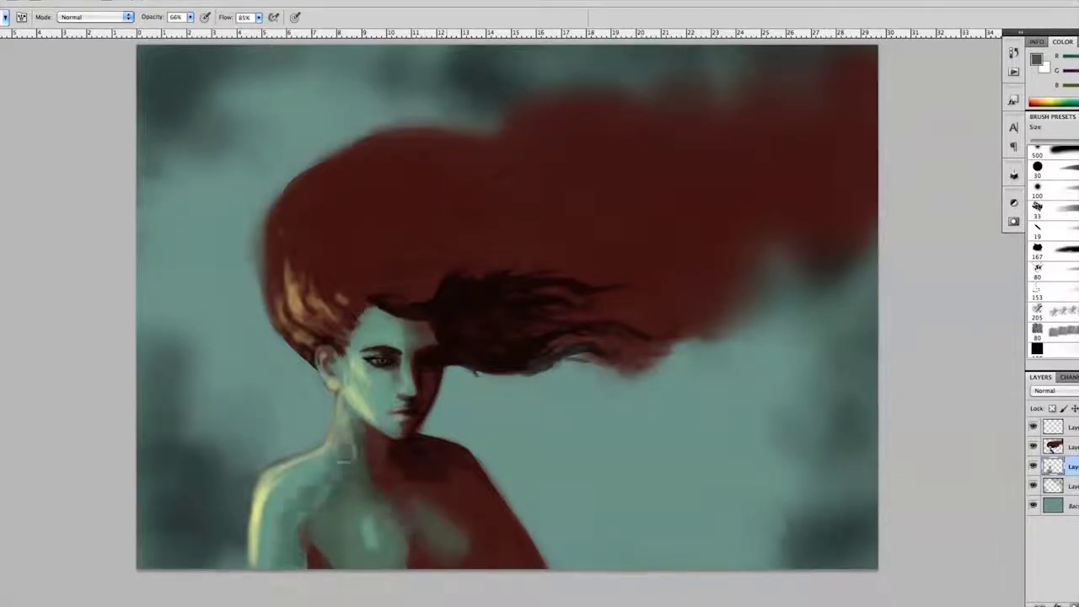
mouse_move(337, 438)
left_mouse_down()
mouse_move(321, 548)
mouse_move(325, 526)
left_mouse_up()
left_click(321, 547, "alt")
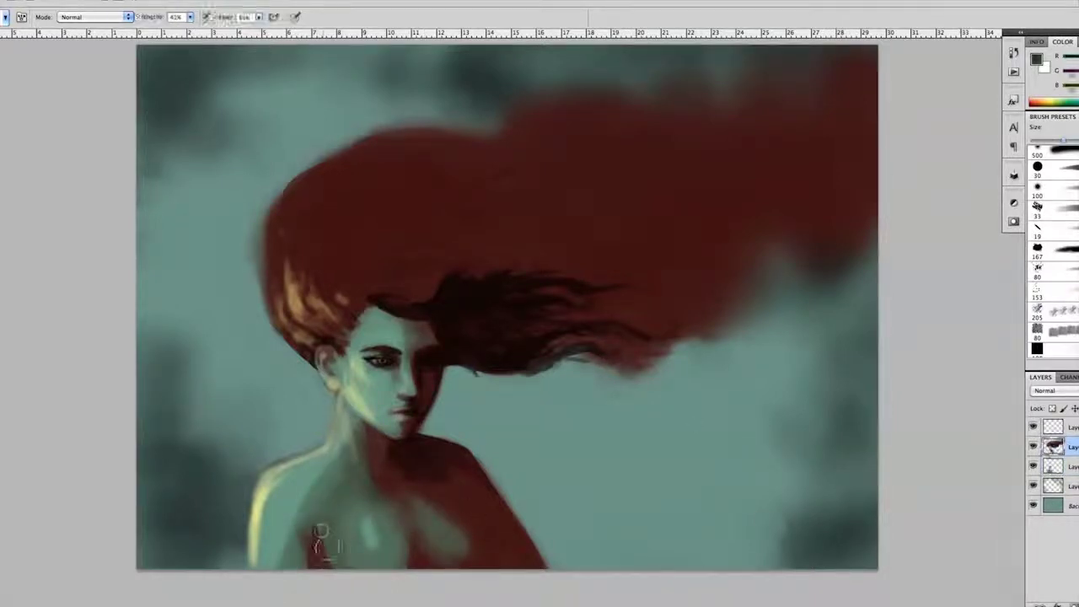
left_click_drag(413, 556, 410, 497)
left_click_drag(624, 285, 488, 286)
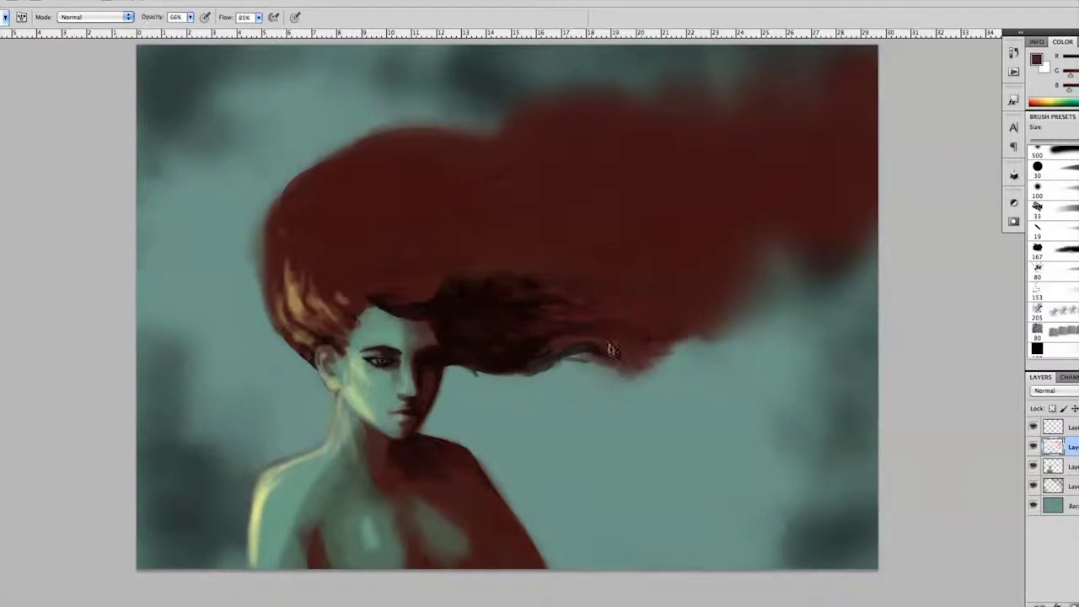
key("r")
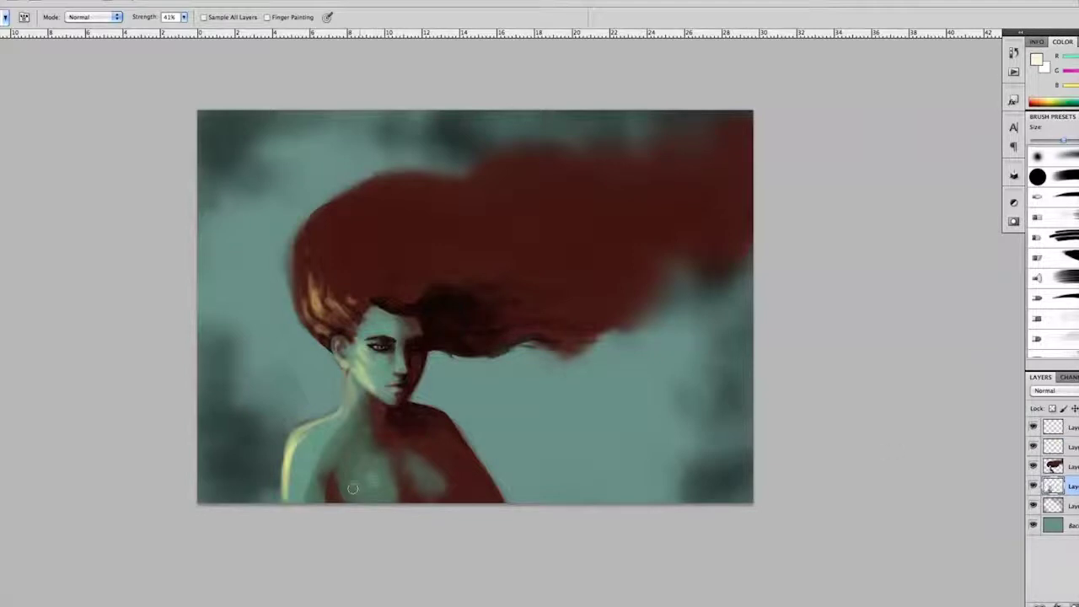
Try white cloud strokes along the left side of the canvas, then undo them.
key("alt+bracketright")
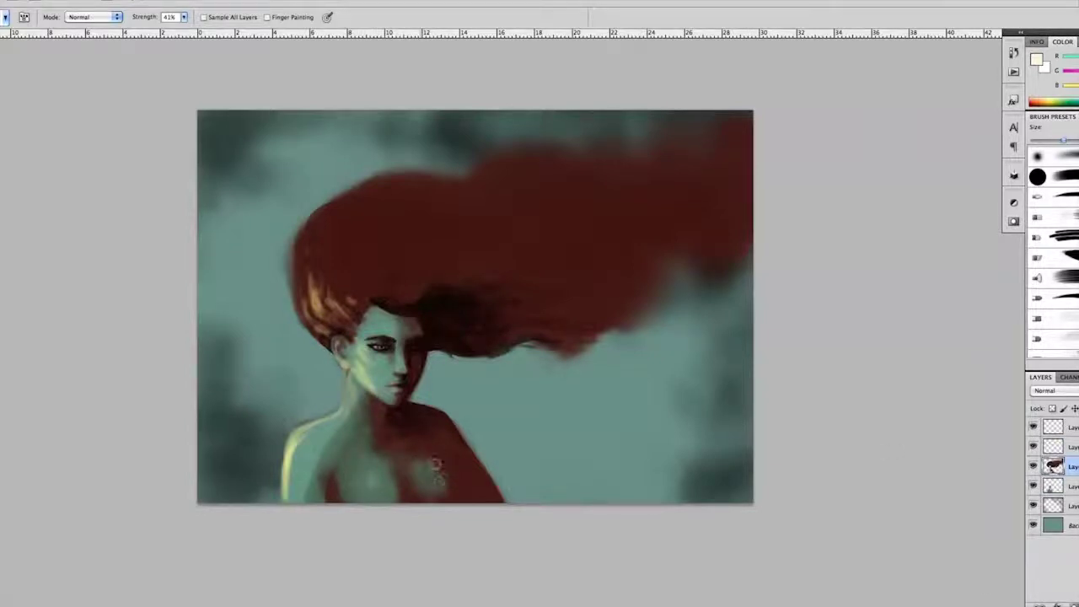
key("alt+bracketleft")
key("e")
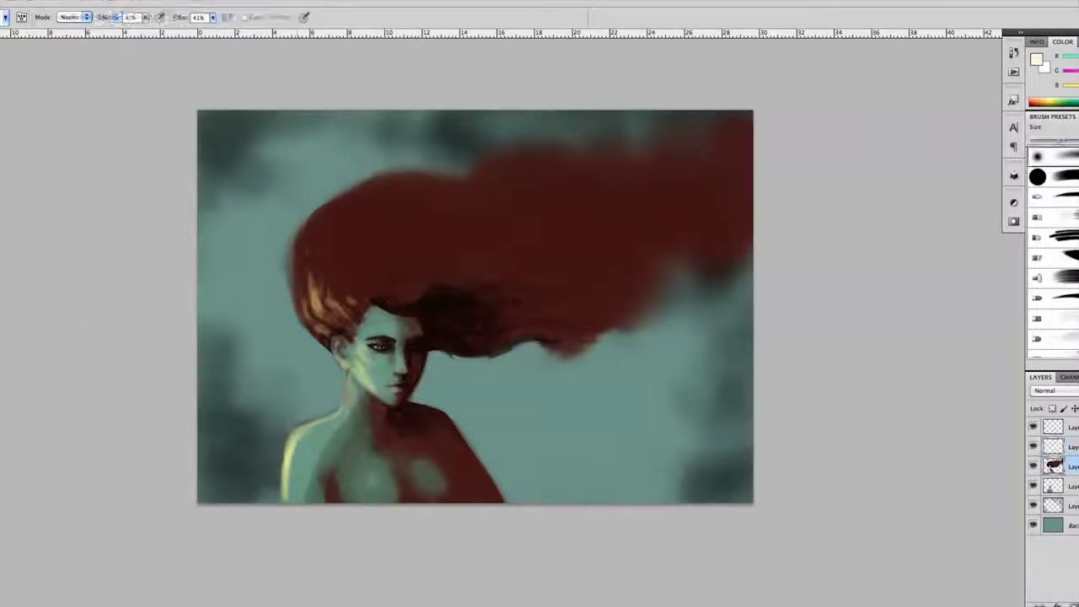
key("alt+bracketright")
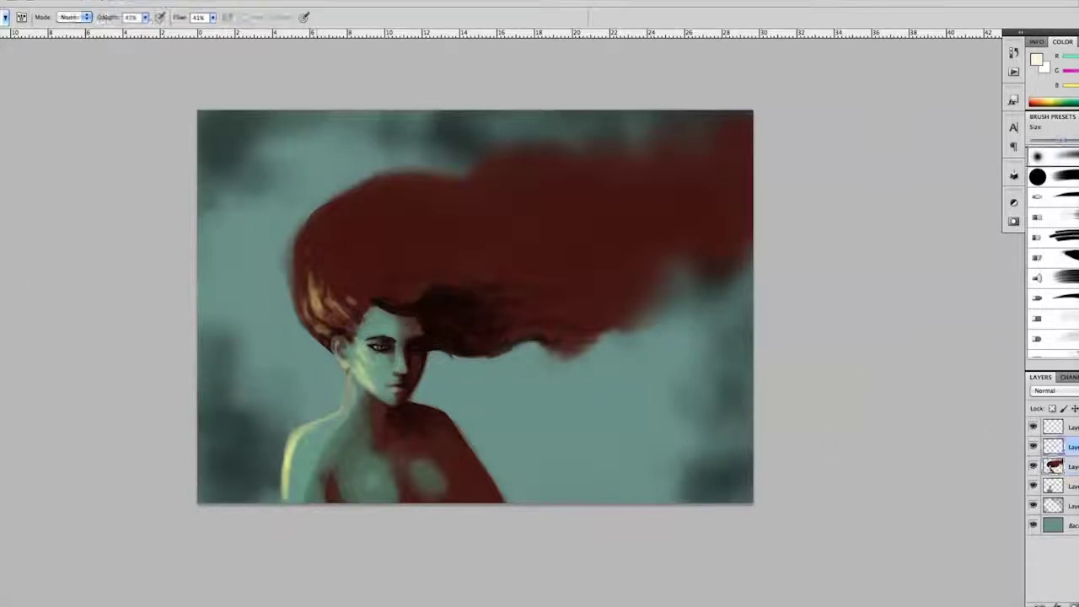
key("Return")
left_click_drag(253, 481, 211, 363)
left_click_drag(253, 405, 211, 253)
key("ctrl+z")
Paint a dark red cloud at the bottom right and light green strokes on the lower chest.
left_click(472, 272, "alt")
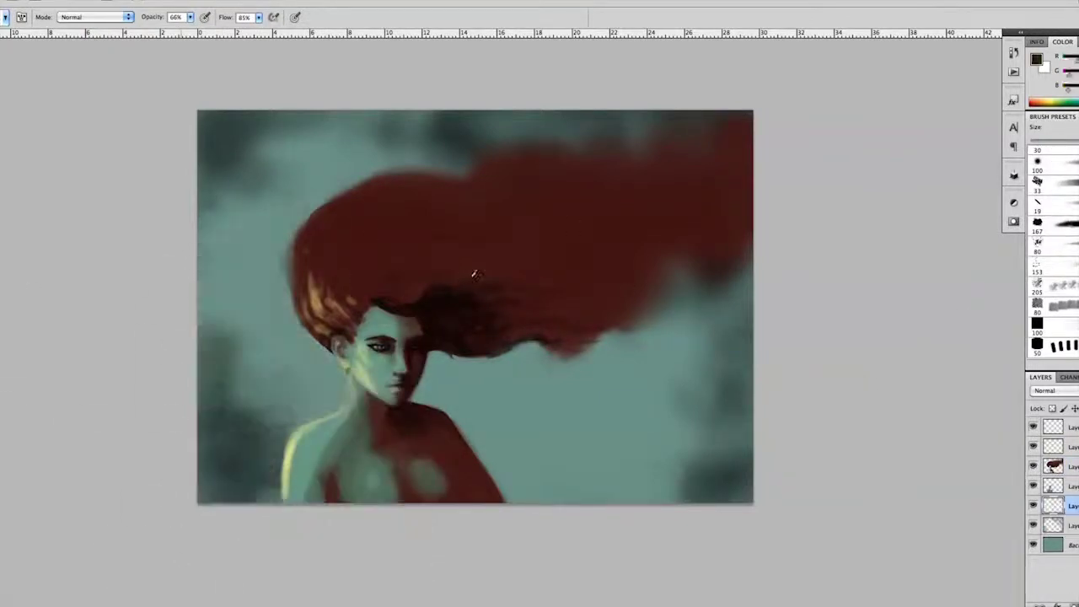
left_click_drag(742, 472, 540, 472)
right_click(497, 415)
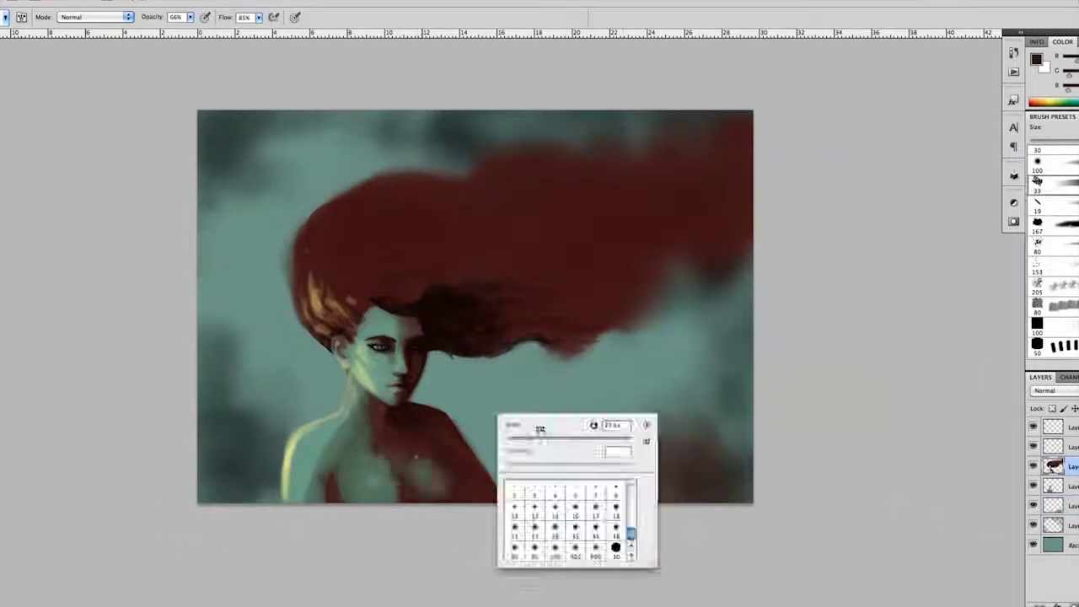
key("Return")
mouse_move(363, 447)
left_mouse_down()
mouse_move(425, 476)
mouse_move(421, 493)
left_mouse_up()
Set brush opacity to 45% and flow to 62%, undoing trial dark chest strokes on a fresh layer.
key("ctrl+alt+shift+n")
key("4")
key("5")
key("shift+6")
key("shift+2")
left_click_drag(346, 455, 410, 493)
key("ctrl+alt+z")
key("ctrl+alt+z")
key("ctrl+alt+z")
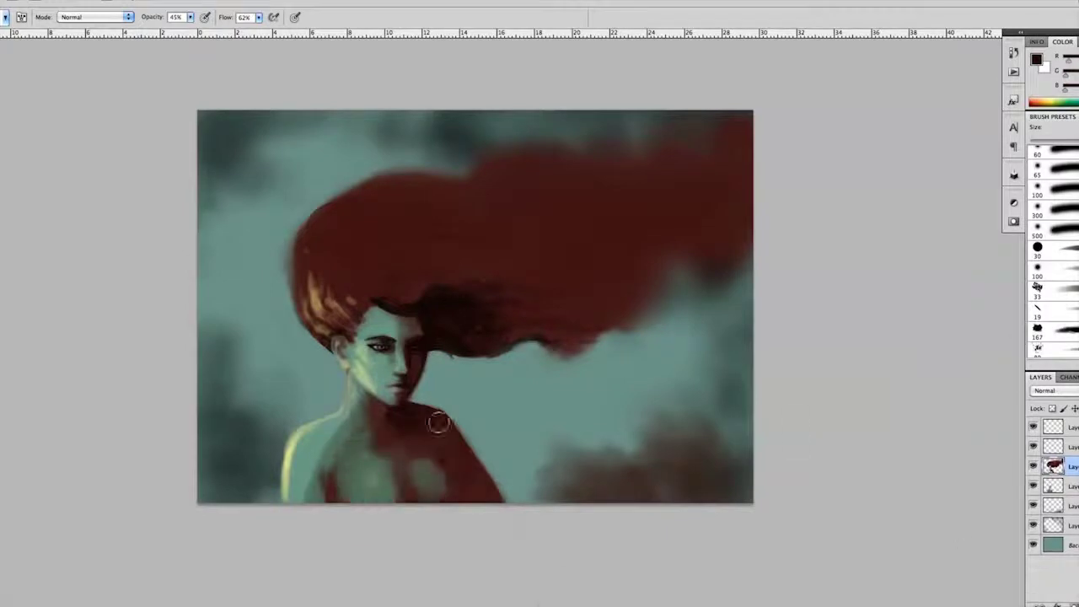
key("ctrl+alt+shift+n")
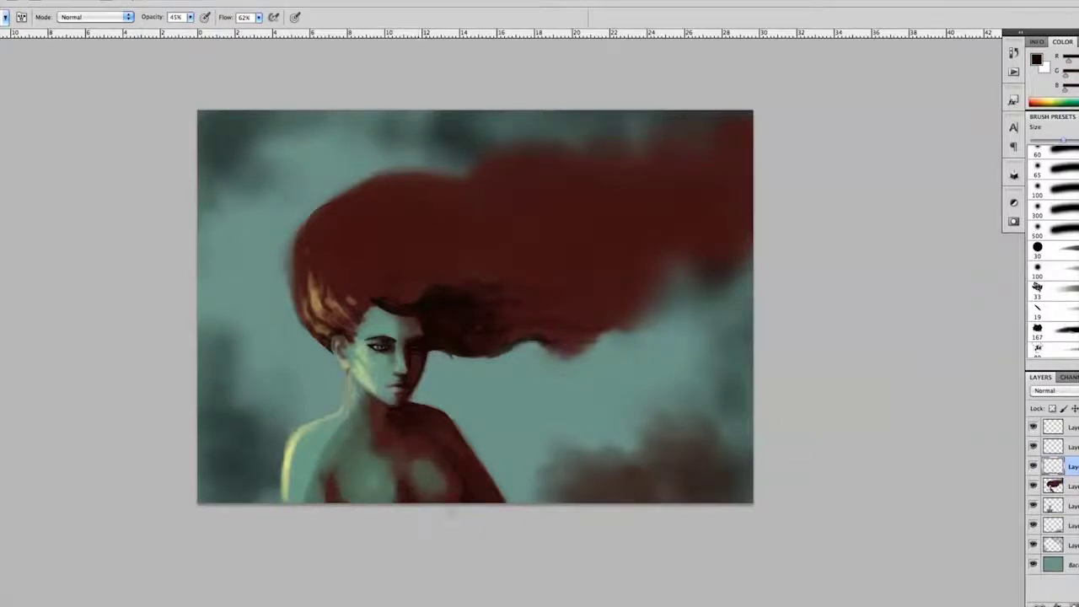
Darken the hair's lower edge and the sky along the right, top, left and lower-left edges.
mouse_move(425, 310)
left_mouse_down()
mouse_move(474, 354)
mouse_move(590, 343)
left_mouse_up()
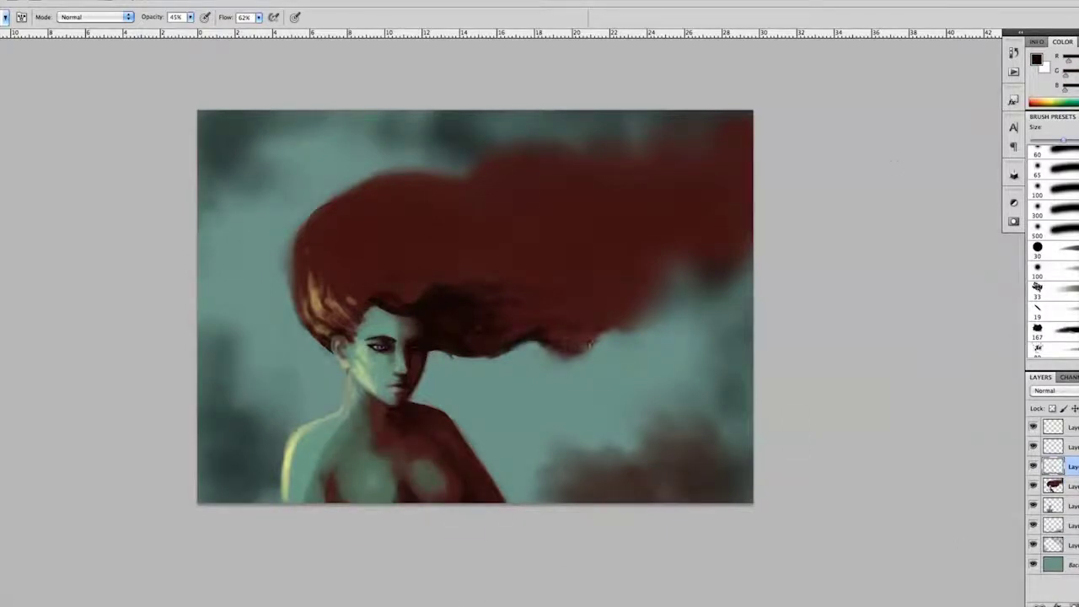
key("alt+bracketright")
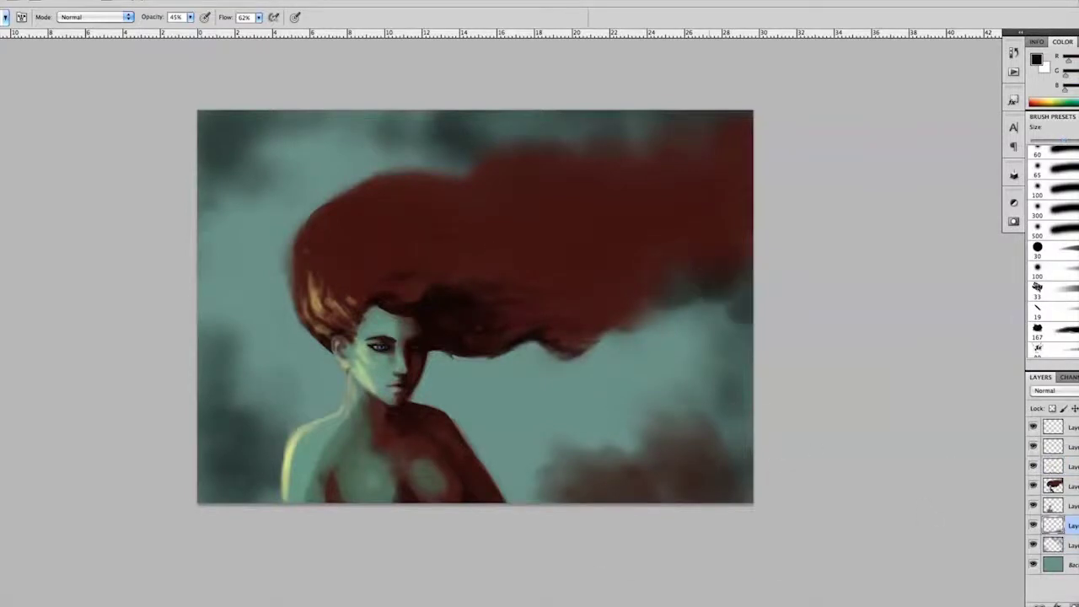
left_click_drag(746, 253, 733, 324)
left_click_drag(733, 126, 472, 139)
mouse_move(261, 493)
left_mouse_down()
mouse_move(210, 371)
mouse_move(207, 261)
left_mouse_up()
left_click_drag(219, 363, 262, 497)
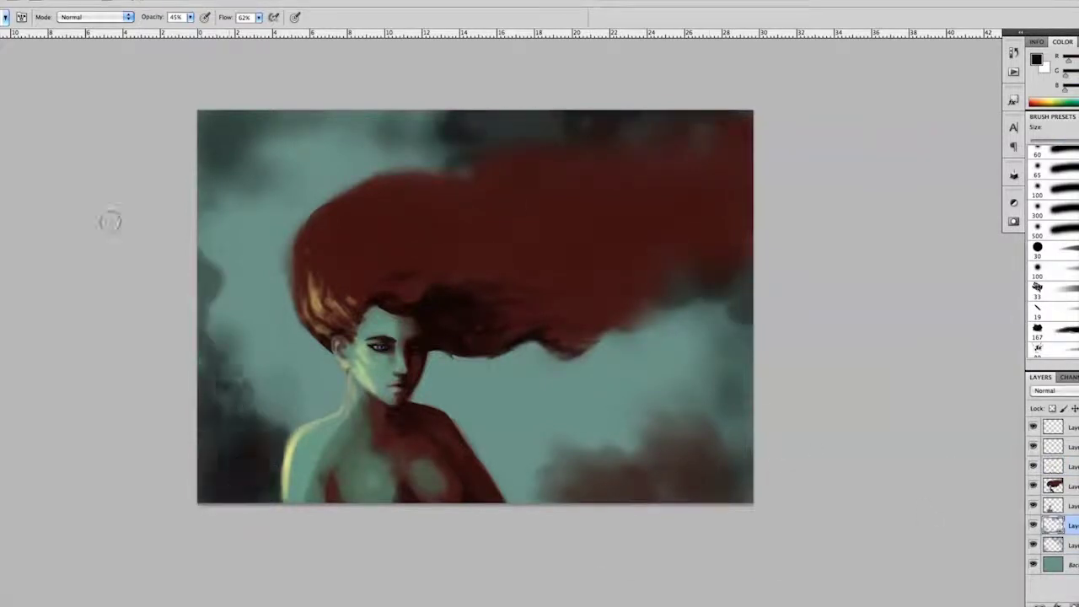
On a new layer above the hair, paint light teal over the chest and face.
key("alt+bracketright")
key("alt+bracketright")
key("ctrl+shift+alt+n")
left_click(316, 472, "alt")
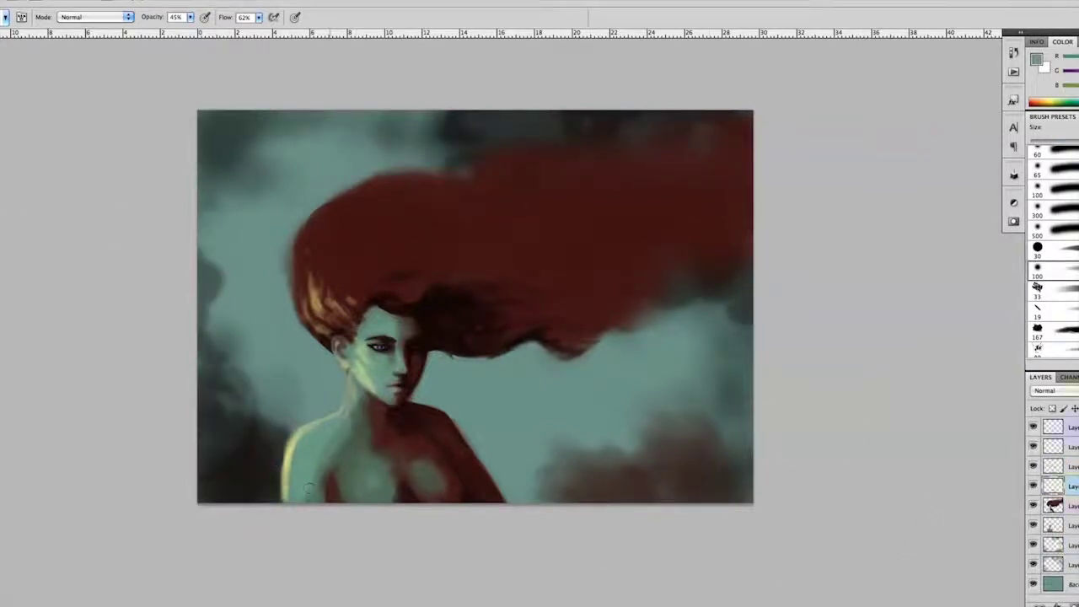
key("alt+bracketright")
key("alt+bracketright")
key("alt+bracketright")
mouse_move(346, 417)
left_mouse_down()
mouse_move(358, 472)
mouse_move(413, 493)
mouse_move(447, 442)
mouse_move(401, 455)
left_mouse_up()
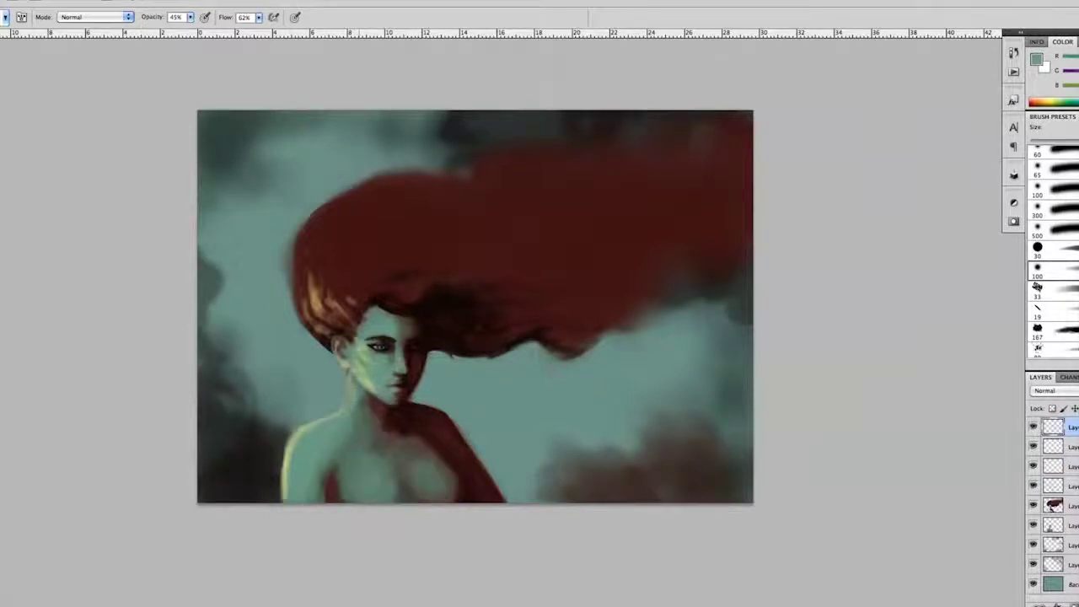
left_click_drag(371, 328, 413, 371)
left_click_drag(380, 408, 417, 446)
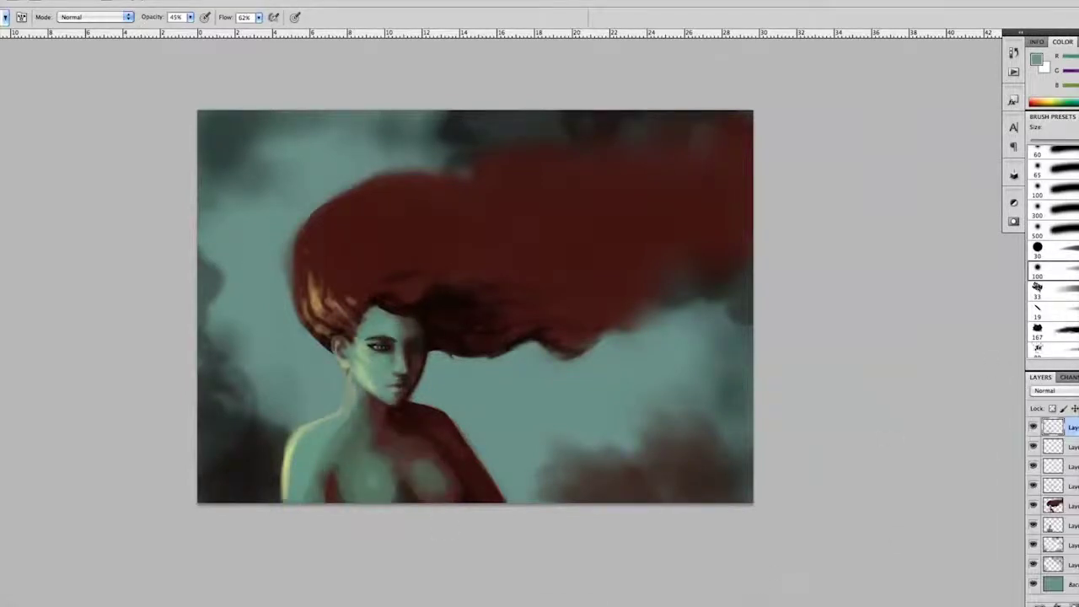
Darken the hair beside the face, tone down the left orange highlight, and add light hair highlights.
left_click_drag(421, 333, 400, 387)
left_click_drag(346, 291, 325, 313)
left_click_drag(350, 361, 337, 370)
left_click_drag(310, 300, 348, 337)
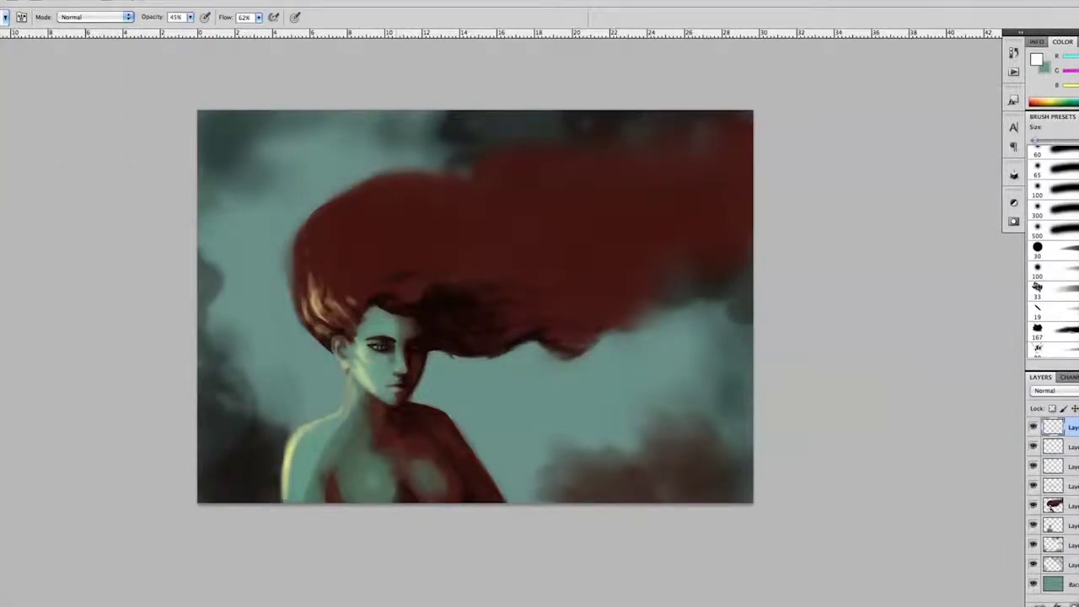
right_click(145, 236)
left_click(205, 282)
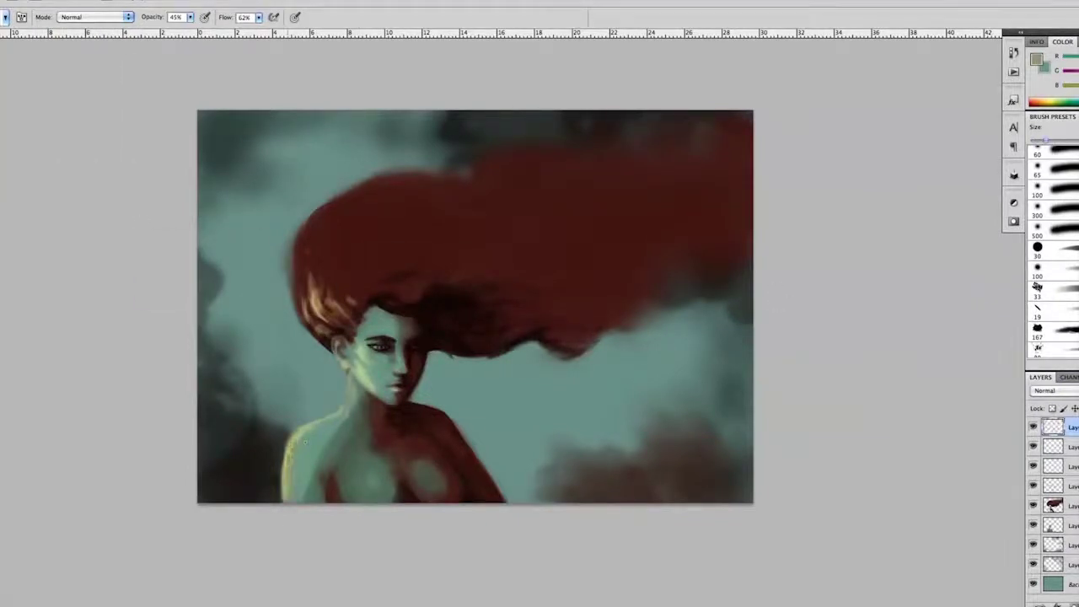
mouse_move(305, 250)
left_mouse_down()
mouse_move(318, 318)
mouse_move(310, 304)
mouse_move(359, 335)
left_mouse_up()
Cover the red chest with purple-grey and mute the yellow left shoulder.
key("r")
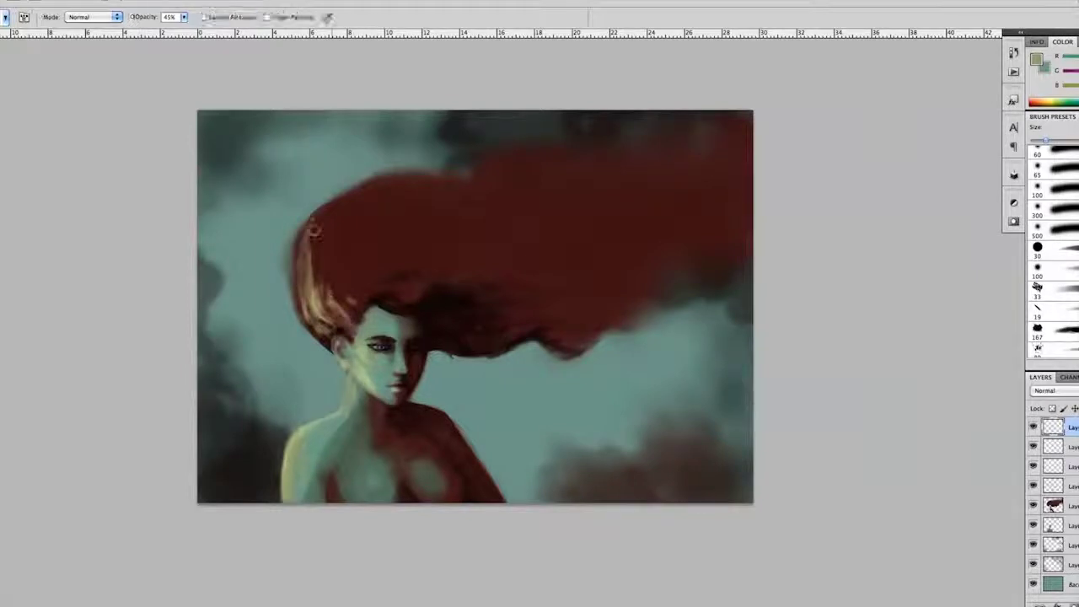
key("b")
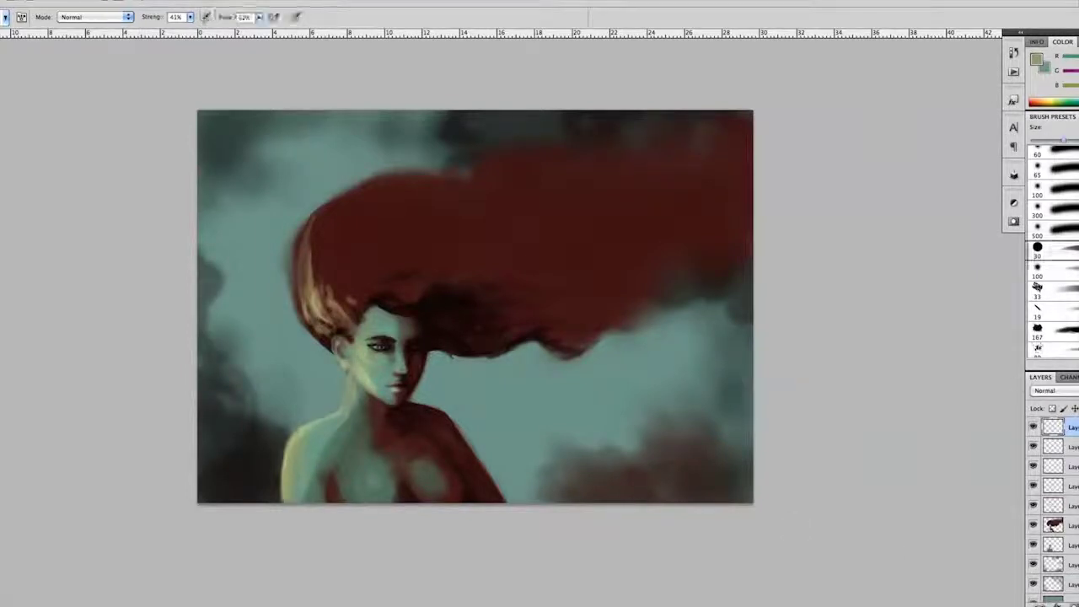
left_click_drag(347, 405, 447, 426)
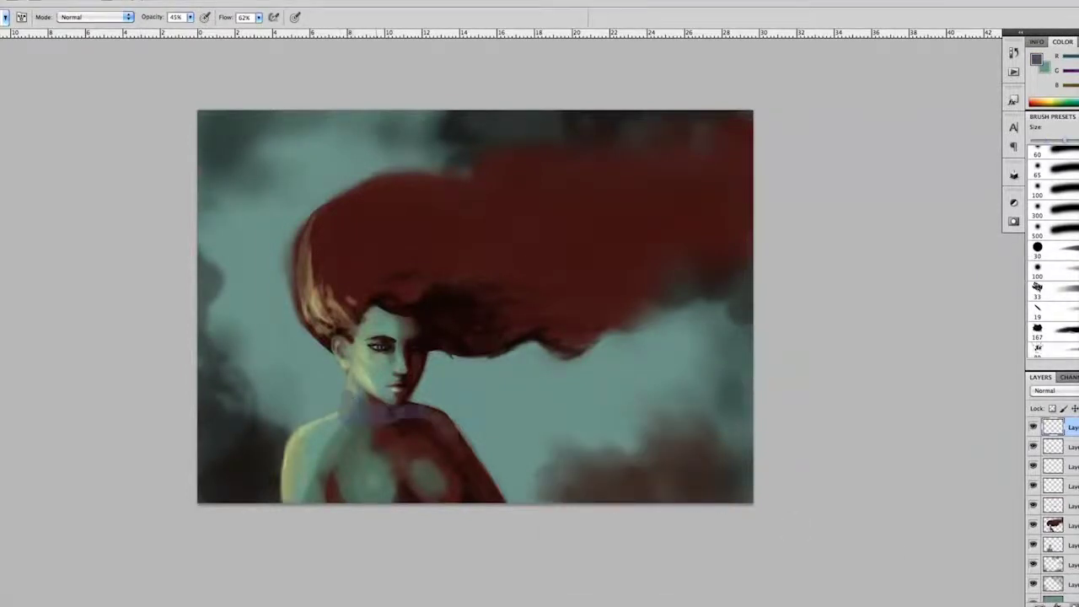
left_click_drag(380, 438, 497, 497)
mouse_move(333, 493)
left_mouse_down()
mouse_move(311, 417)
mouse_move(291, 502)
left_mouse_up()
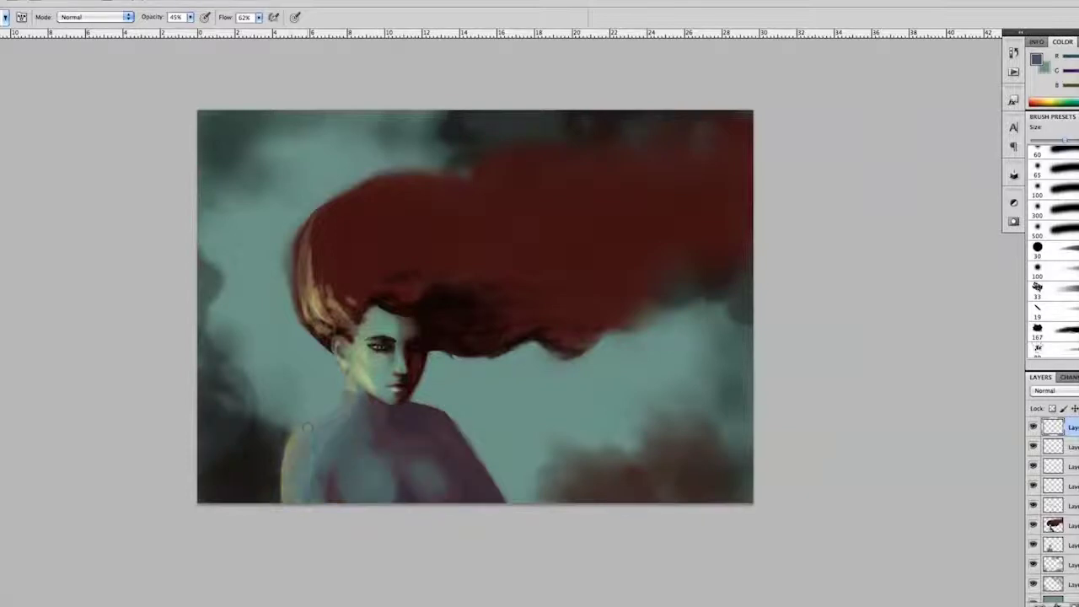
Set the top layer to Multiply and burn down the light streak on the hair's upper-left edge.
key("e")
key("shift+alt+m")
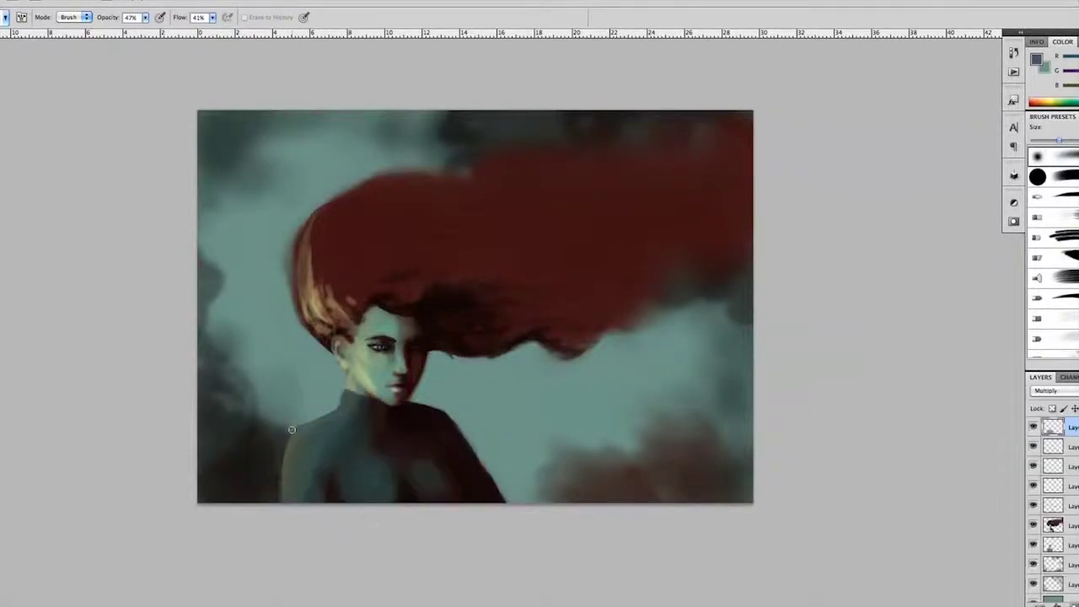
key("o")
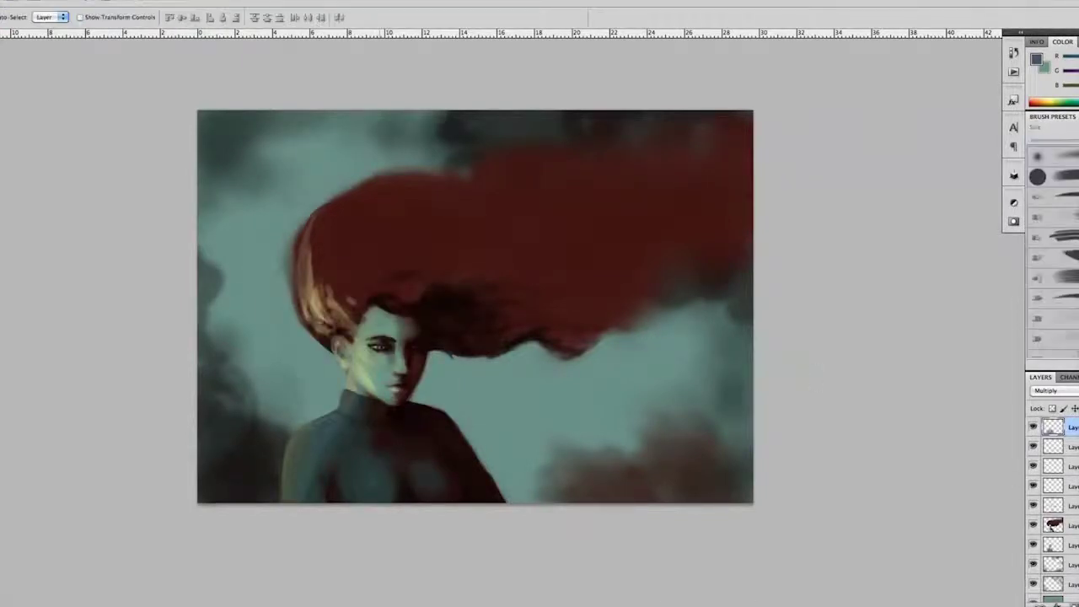
key("z")
left_click(402, 275)
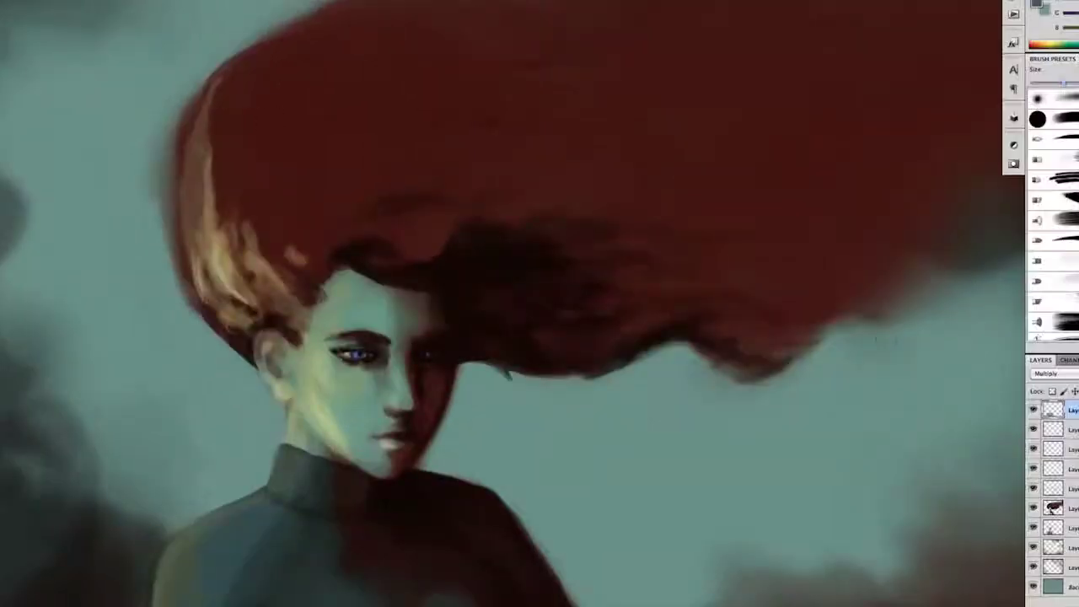
mouse_move(203, 114)
left_mouse_down()
mouse_move(228, 134)
mouse_move(211, 202)
left_mouse_up()
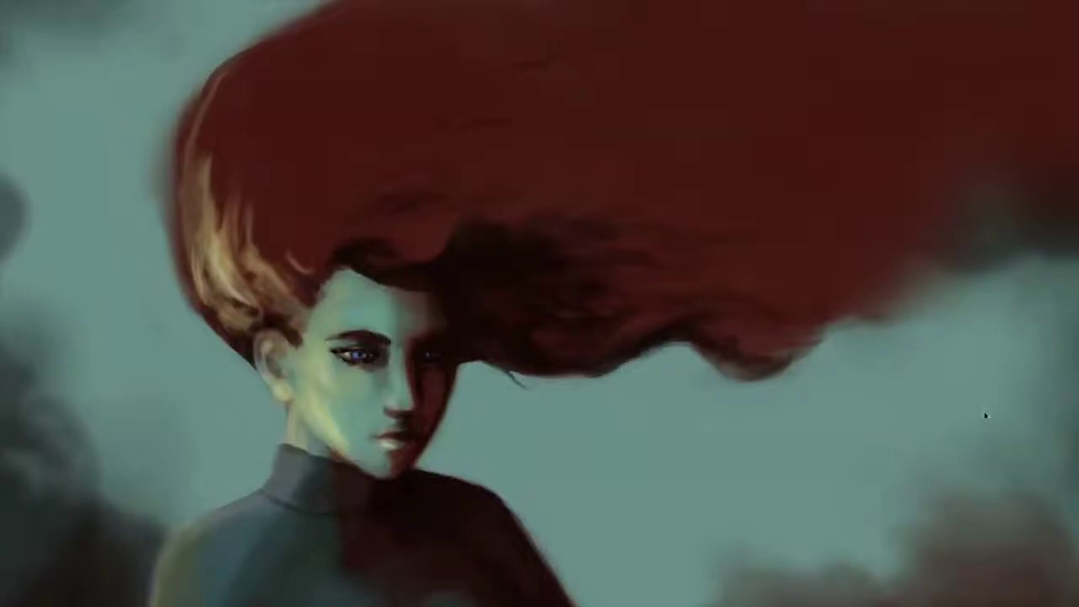
key("alt+bracketleft")
On a new layer, paint white highlights down the left shoulder, arm edge and hair beside the ear.
key("b")
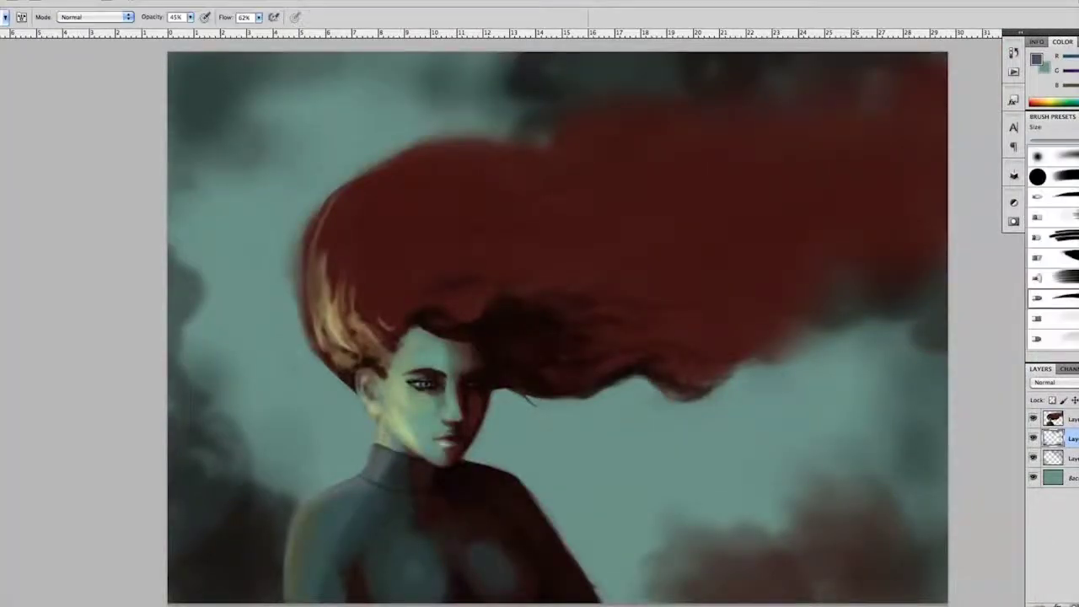
key("ctrl+shift+alt+n")
key("d")
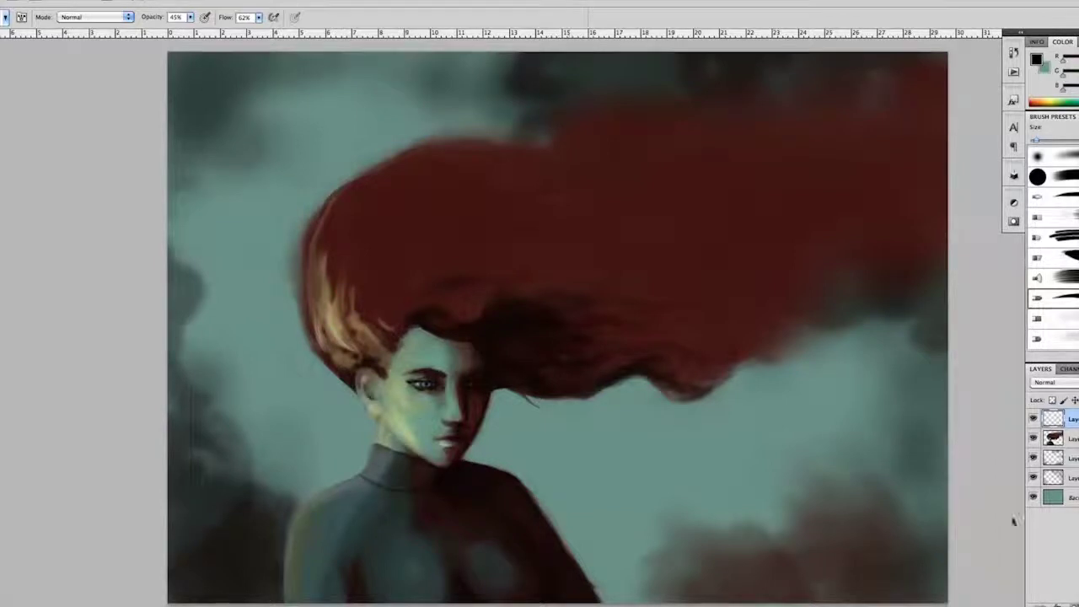
key("ctrl+shift+alt+n")
left_click(1035, 59)
key("Return")
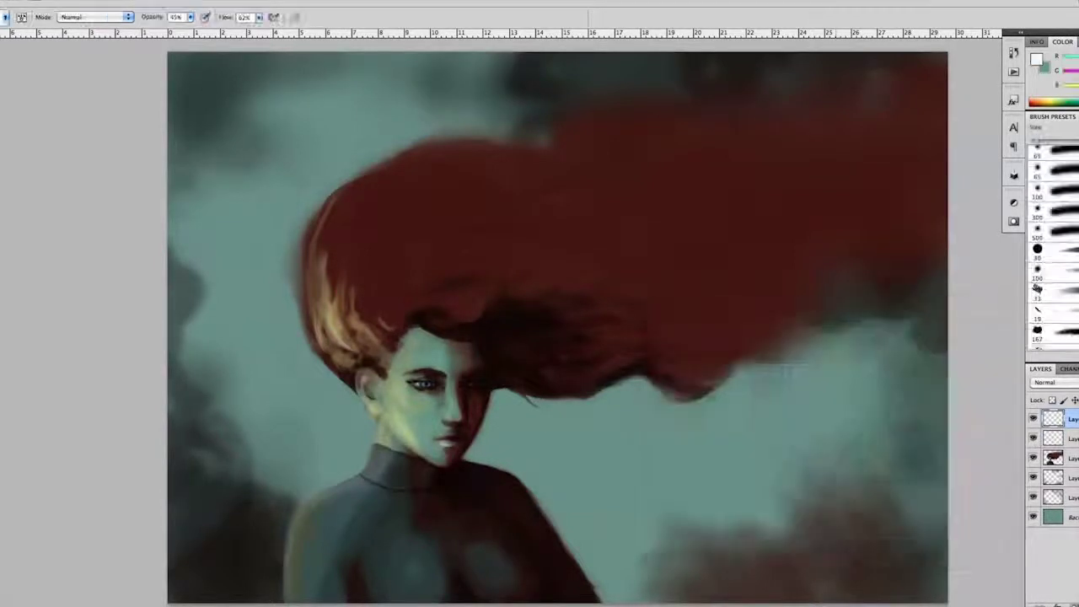
left_click_drag(322, 497, 290, 556)
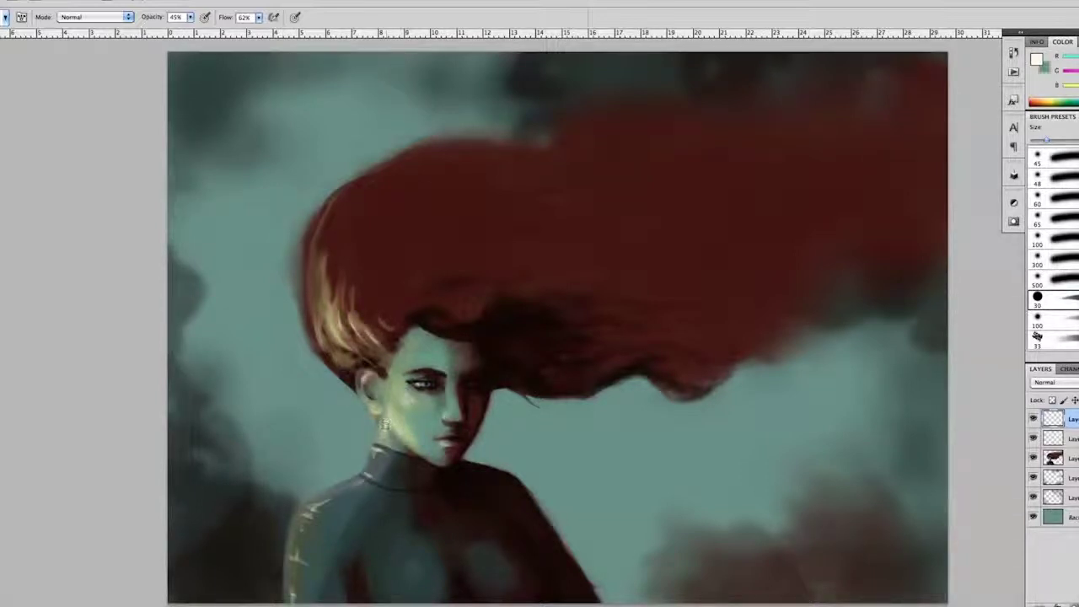
left_click_drag(323, 349, 350, 354)
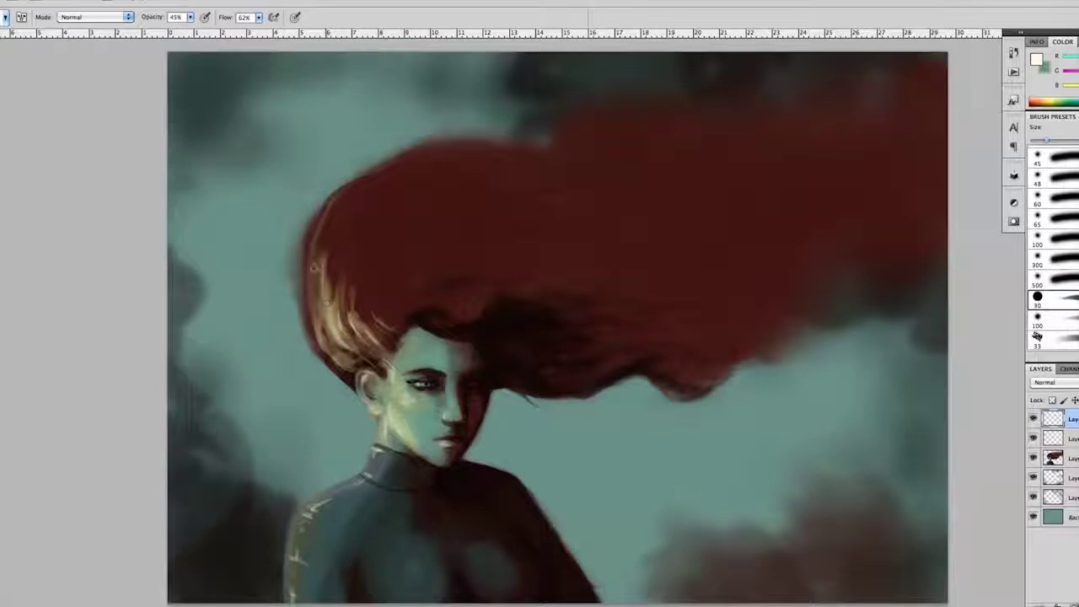
key("r")
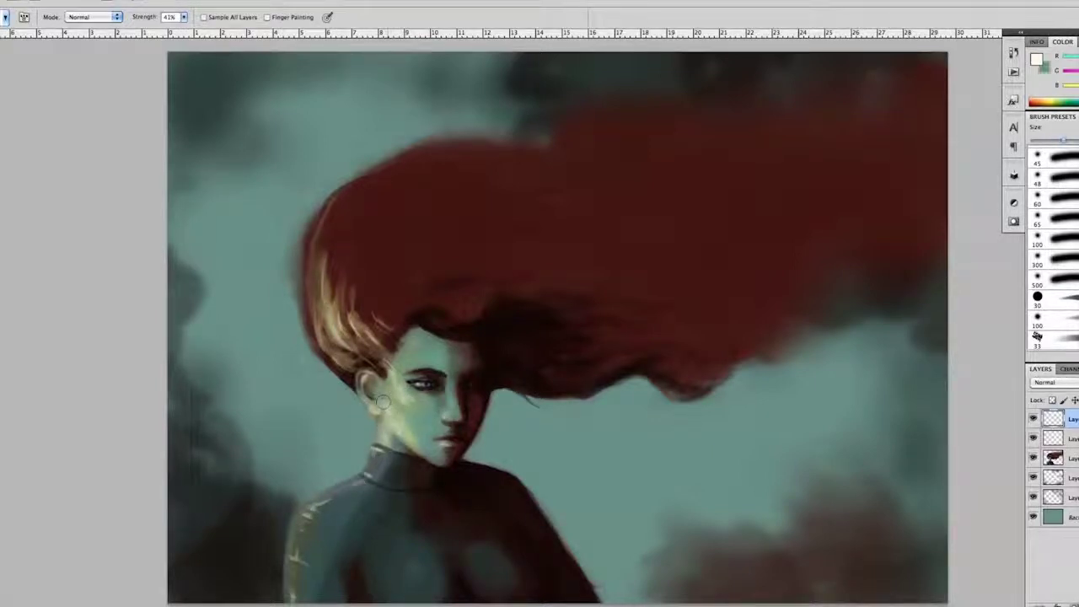
key("ctrl+minus")
Darken the lower-right smoke with a larger brush.
key("b")
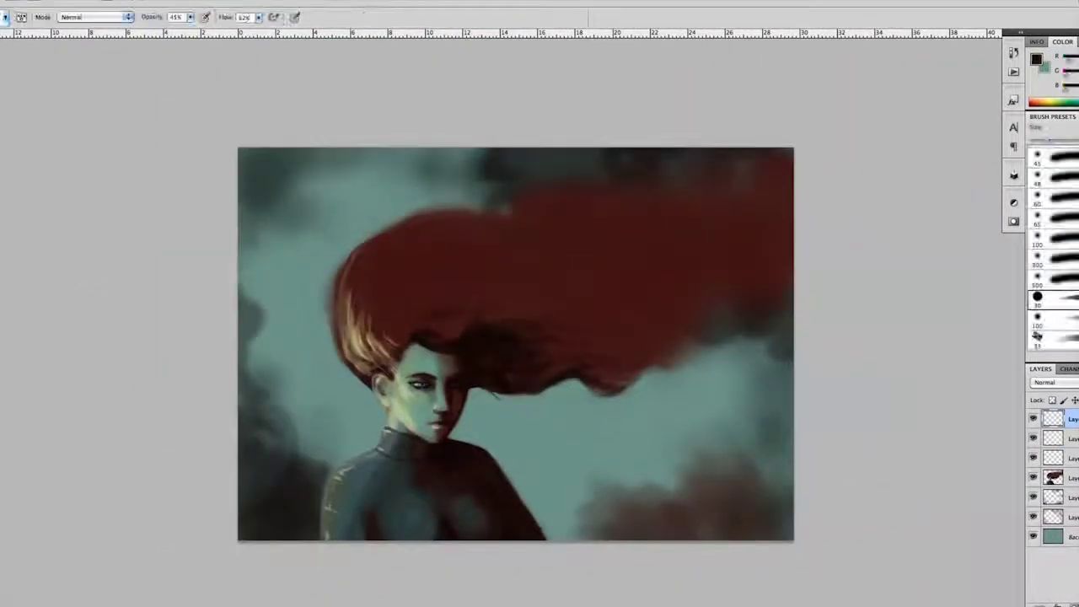
left_click_drag(623, 430, 691, 497)
left_click_drag(582, 430, 658, 505)
right_click(718, 456)
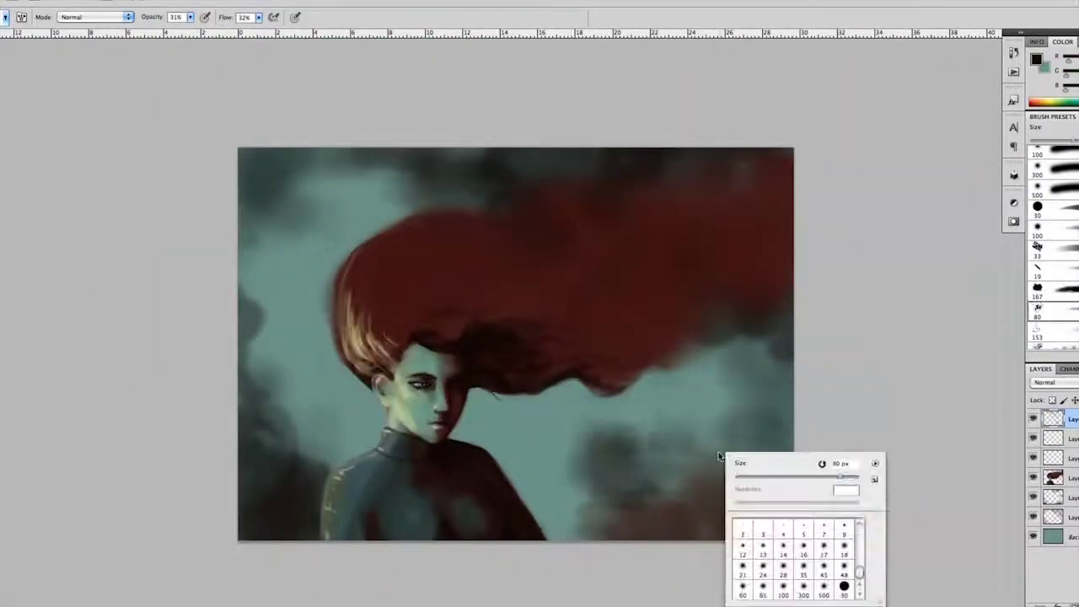
left_click(718, 456)
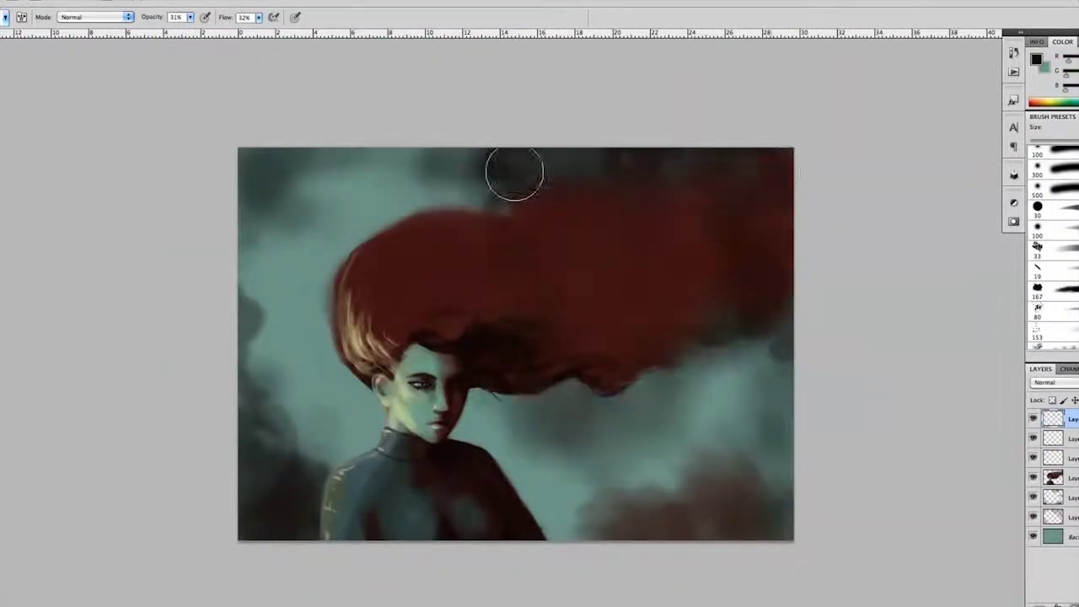
left_click_drag(489, 404, 759, 522)
left_click_drag(758, 362, 641, 472)
Paint light beige clouds along the canvas's left edge.
right_click(734, 426)
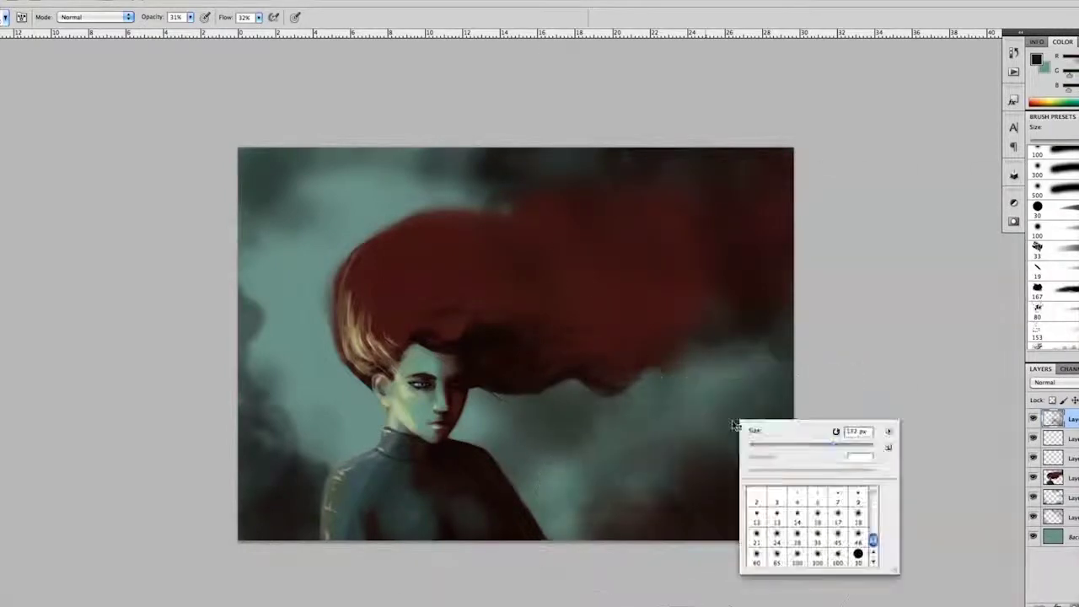
key("Escape")
left_click_drag(257, 227, 256, 364)
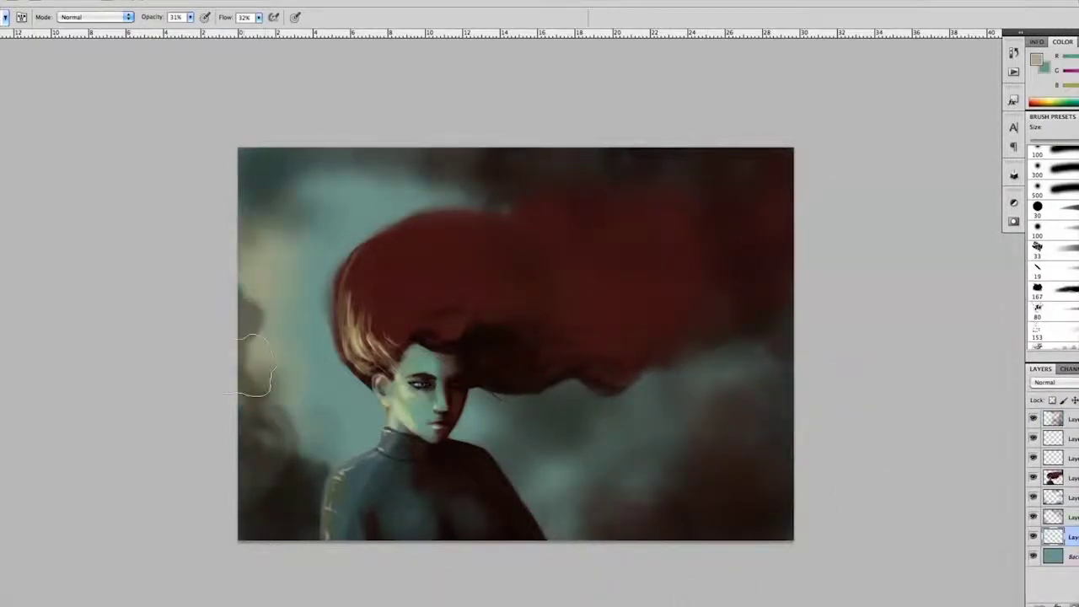
Shift the hair layer's hue toward crimson with Hue/Saturation.
key("ctrl+shift+alt+n")
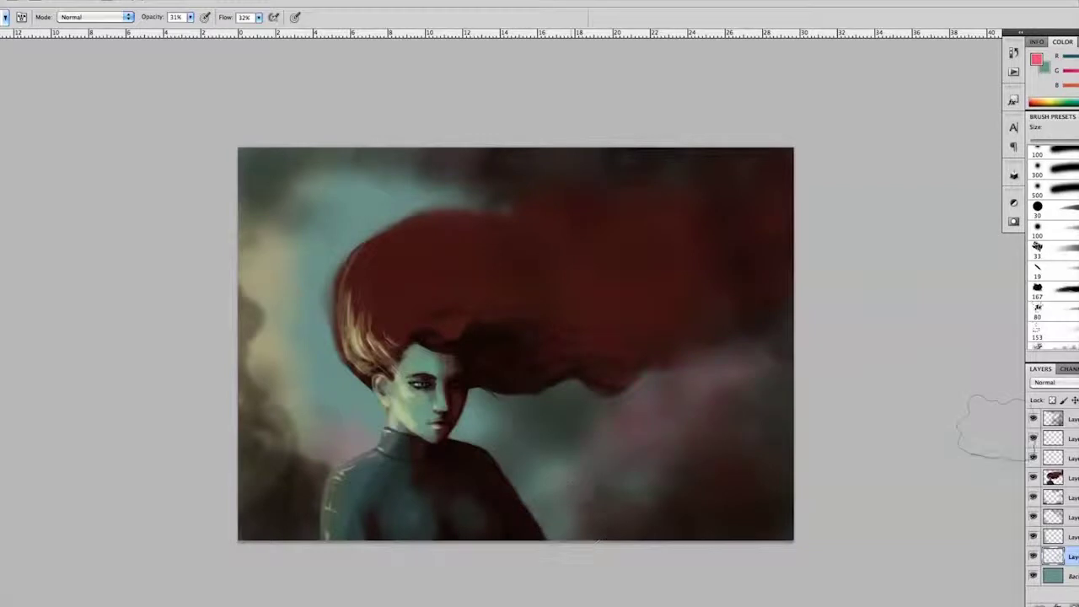
left_click(1053, 477)
key("ctrl+u")
left_click_drag(908, 301, 899, 301)
left_click(1063, 236)
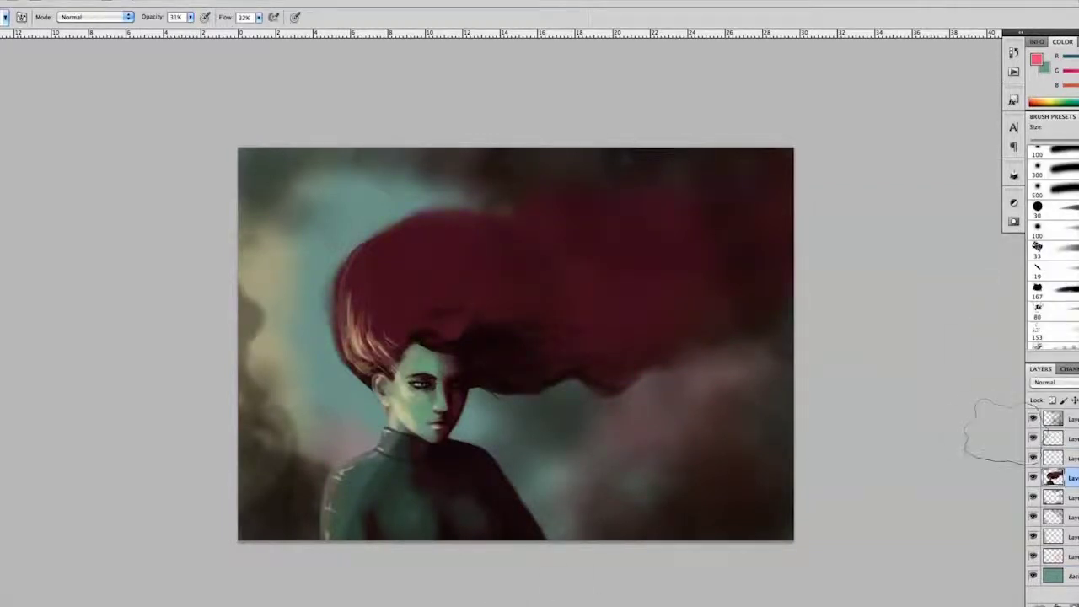
left_click(1064, 439)
Smudge the hair strands beside the face and soften the pale highlights with Brush, Eraser and Smudge.
key("r")
left_click_drag(384, 327, 381, 370)
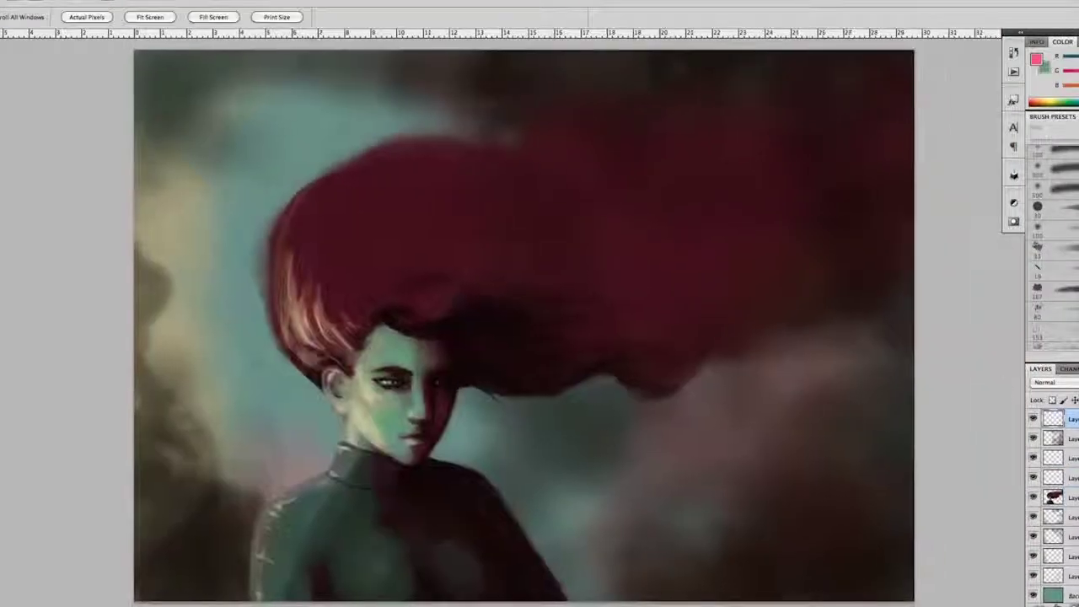
key("b")
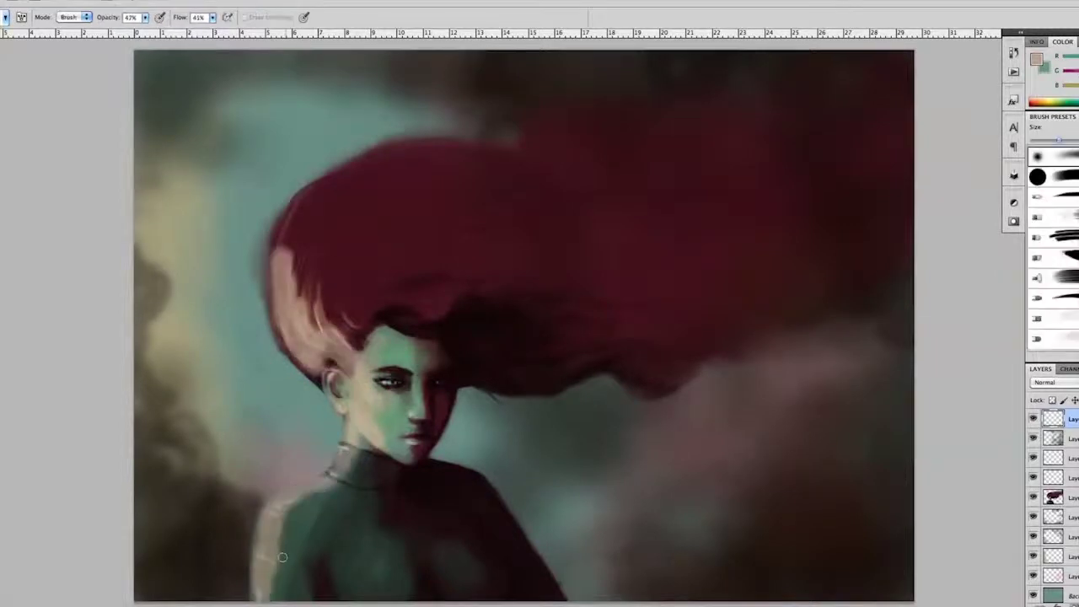
key("e")
key("r")
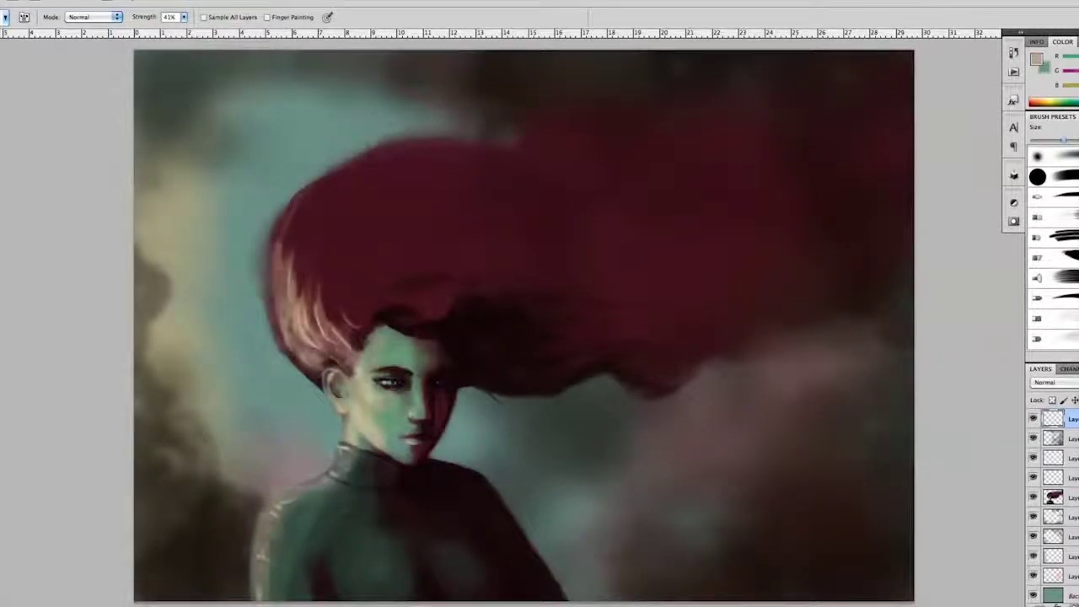